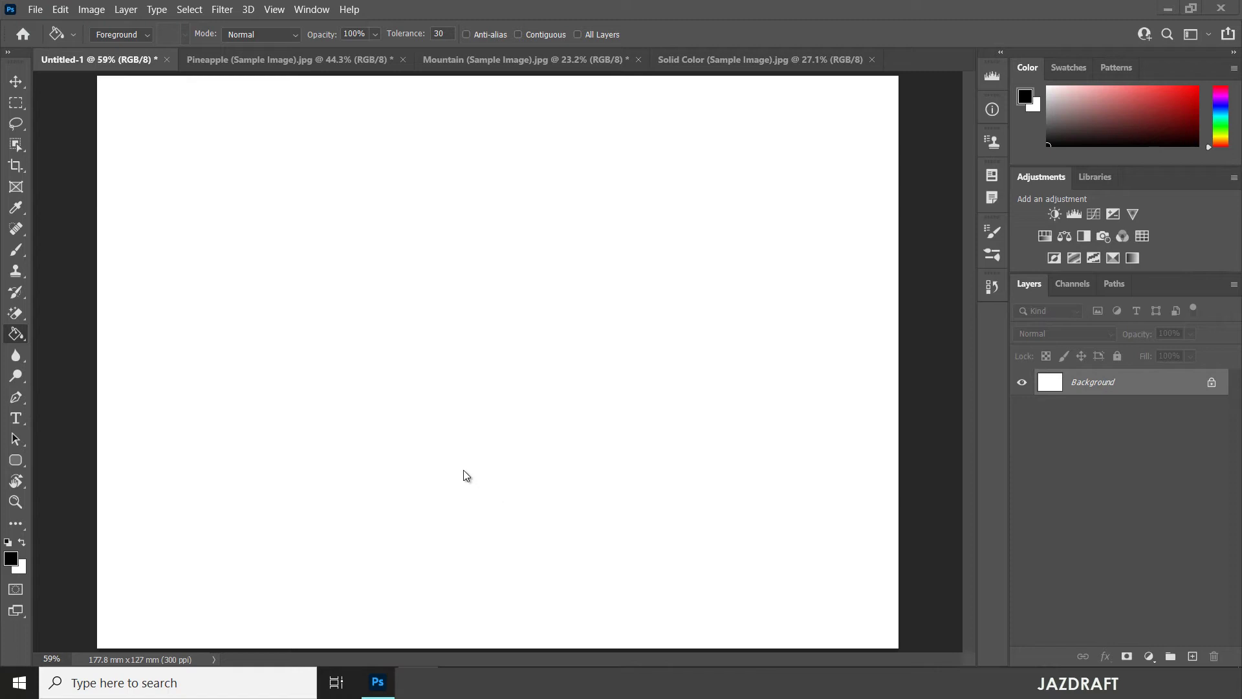
- Fill the white canvas with black (#000000) using the Paint Bucket tool
{"action": "right_click", "coordinate": [16, 334]}
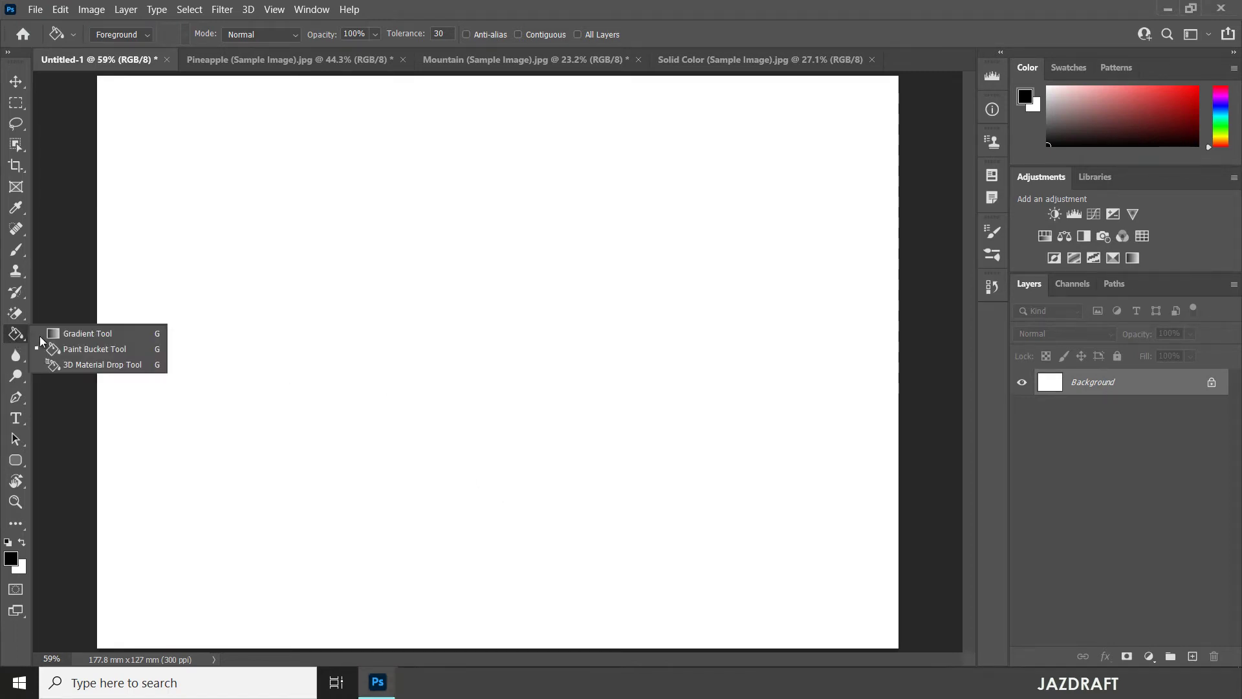
{"action": "left_click", "coordinate": [99, 349]}
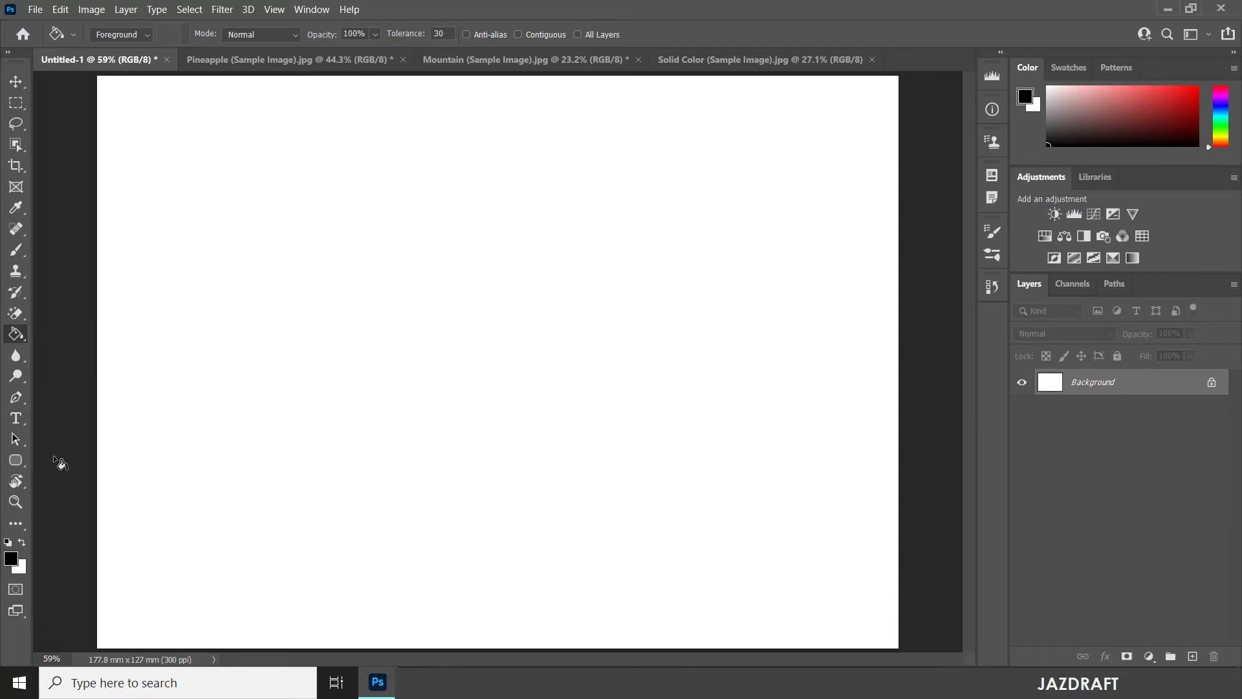
{"action": "left_click", "coordinate": [11, 559]}
{"action": "left_click", "coordinate": [1013, 247]}
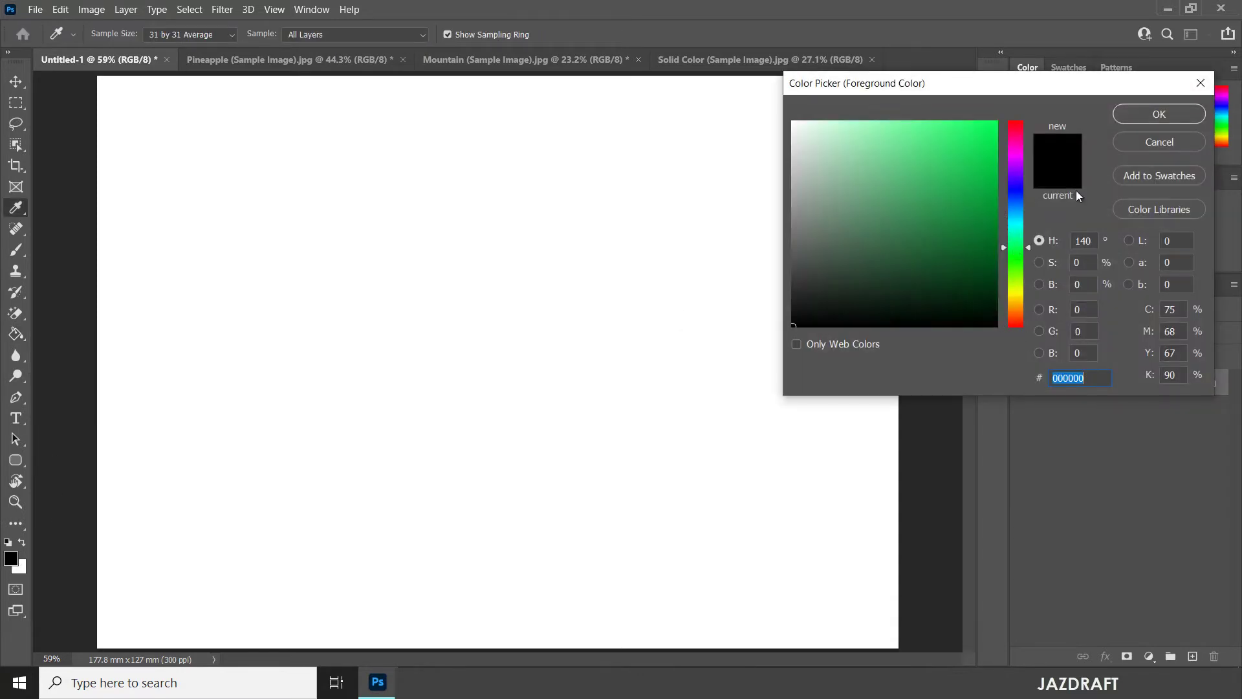
{"action": "left_click", "coordinate": [1142, 114]}
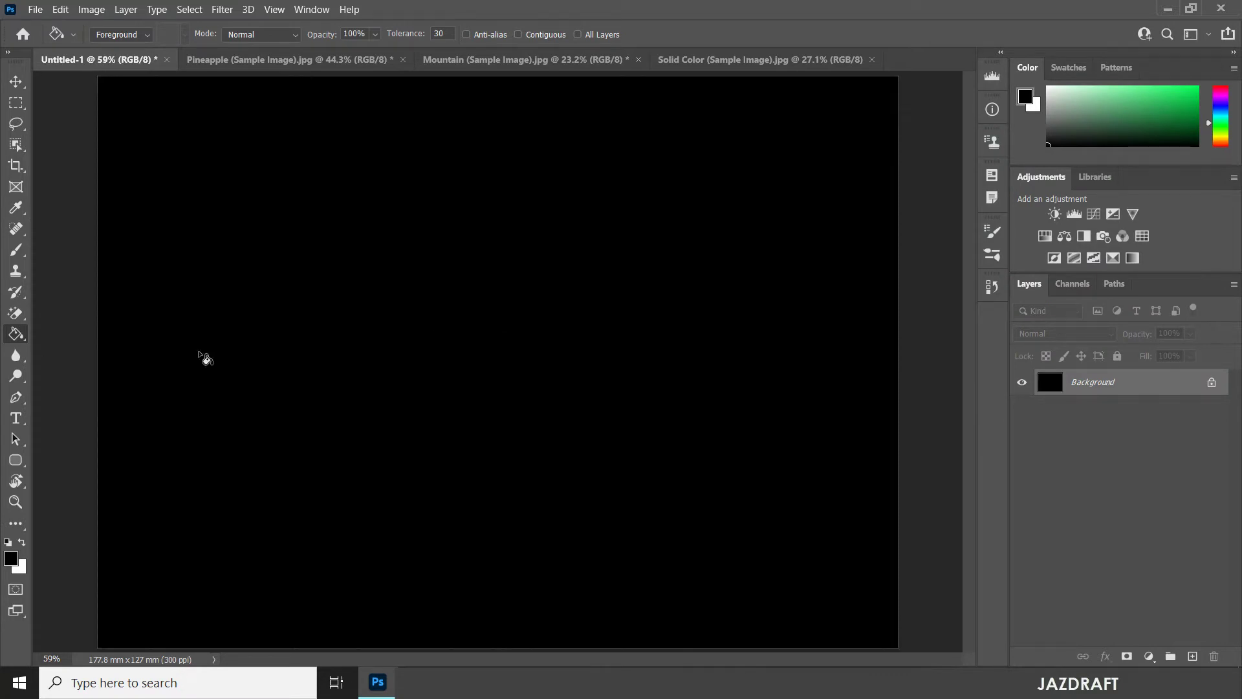
{"action": "left_click", "coordinate": [493, 302]}
- Set the foreground color to green #05b740 and fill the black canvas with it
{"action": "left_click", "coordinate": [11, 559]}
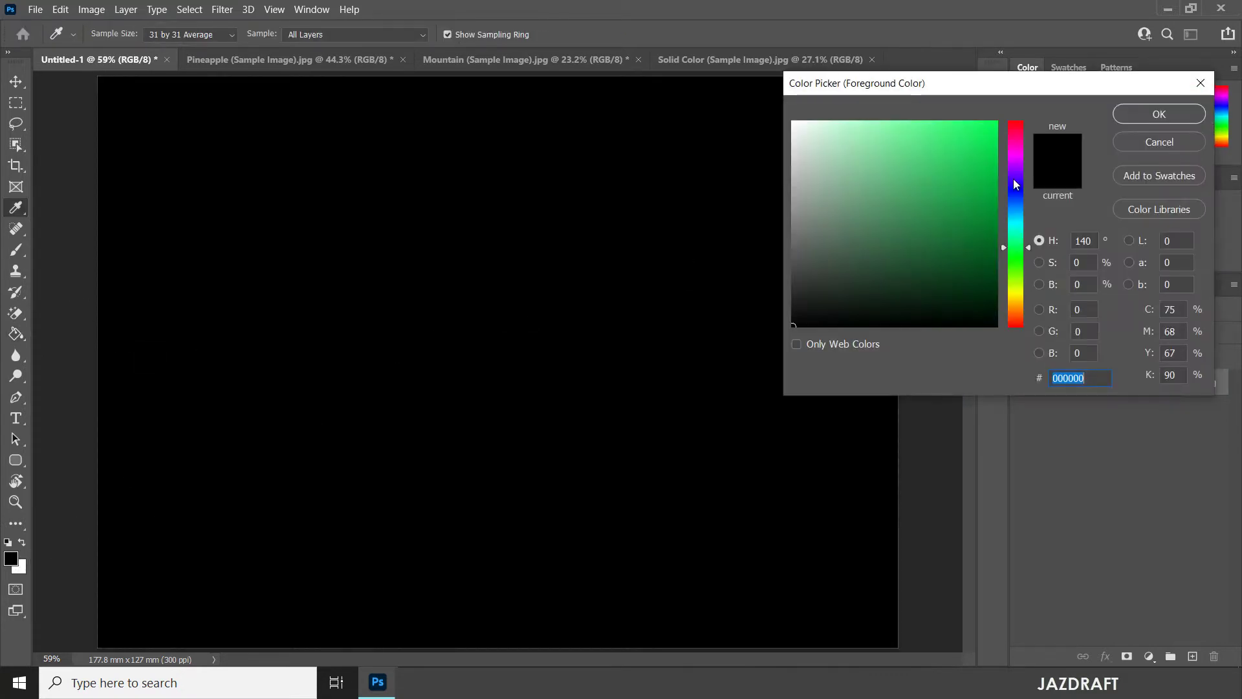
{"action": "type", "text": "05b740"}
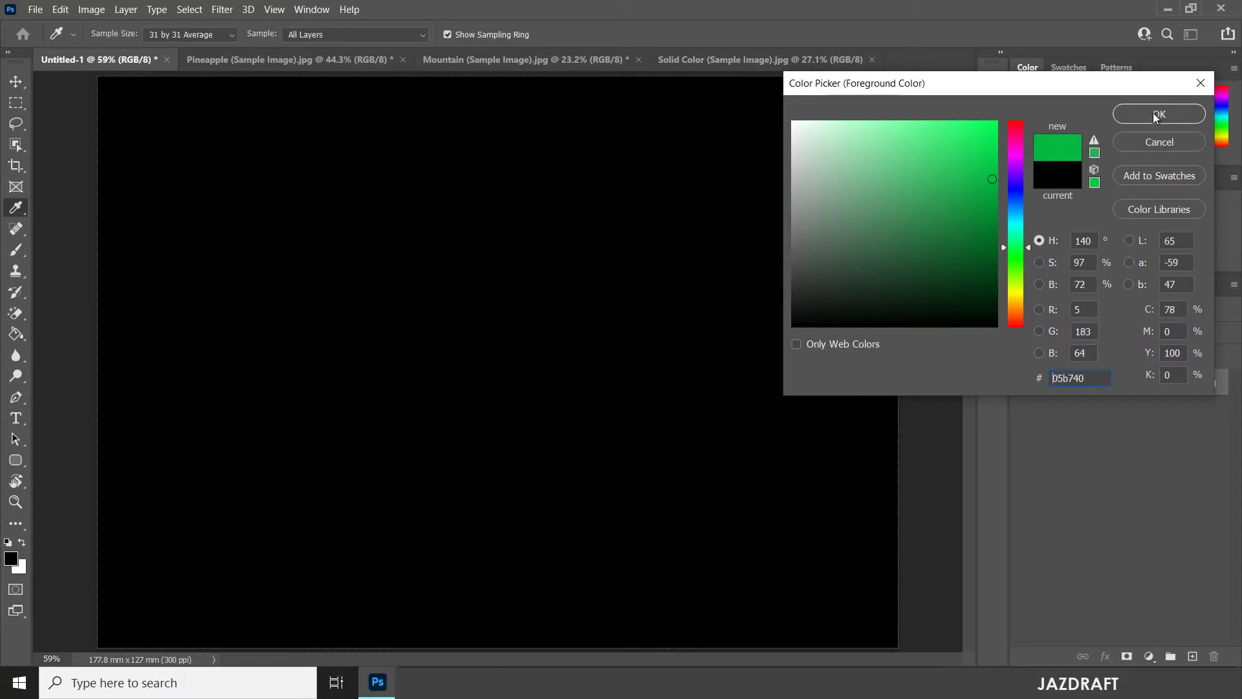
{"action": "left_click", "coordinate": [1158, 115]}
{"action": "left_click", "coordinate": [412, 339]}
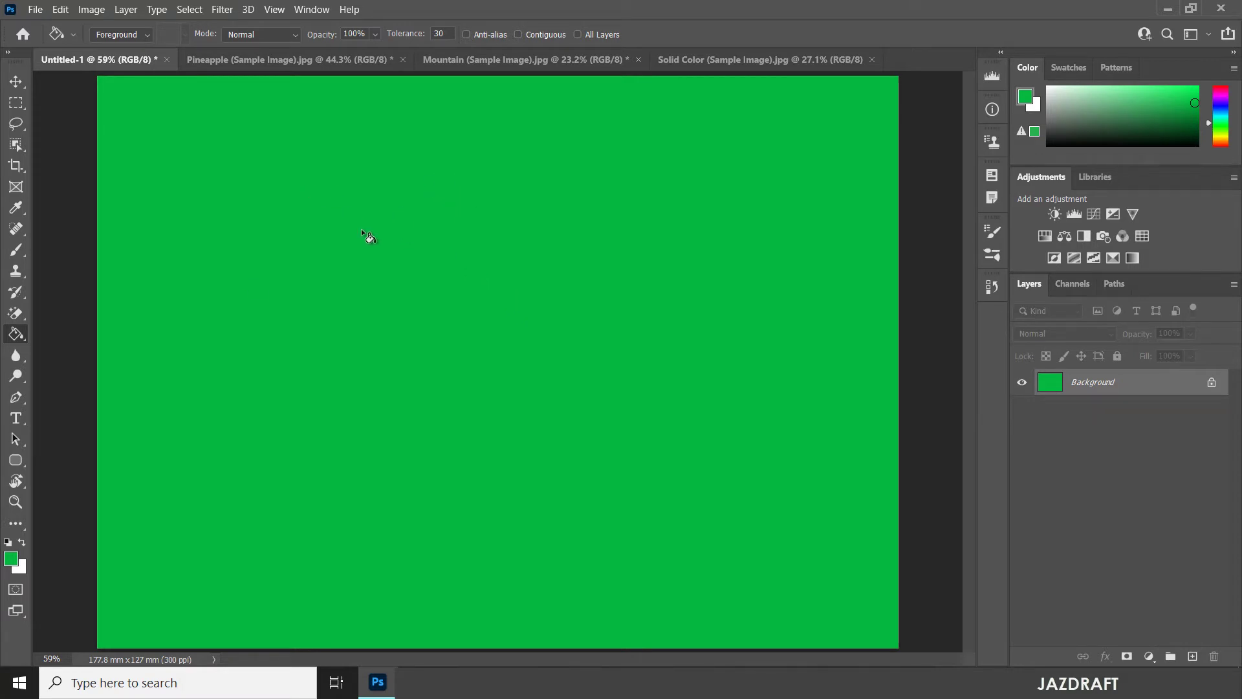
- Undo the green and black fills, and fill the white canvas directly with the green foreground color
{"action": "key", "text": "ctrl+z"}
{"action": "key", "text": "ctrl+z"}
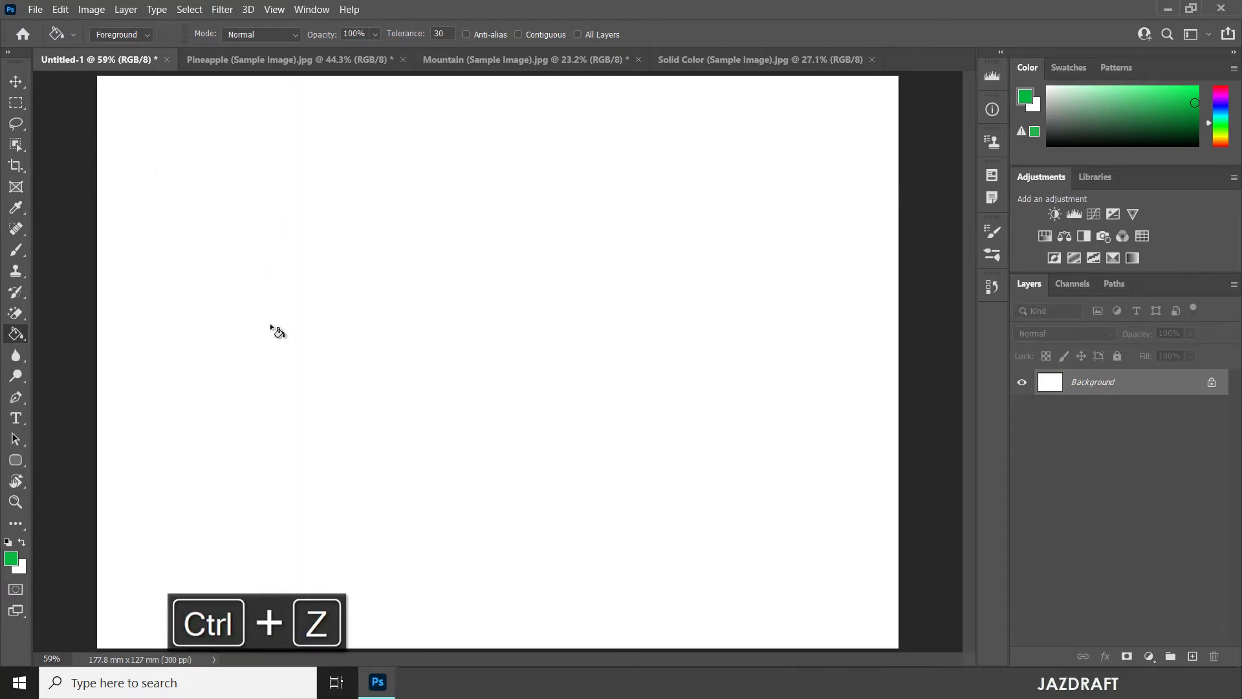
{"action": "left_click", "coordinate": [408, 299]}
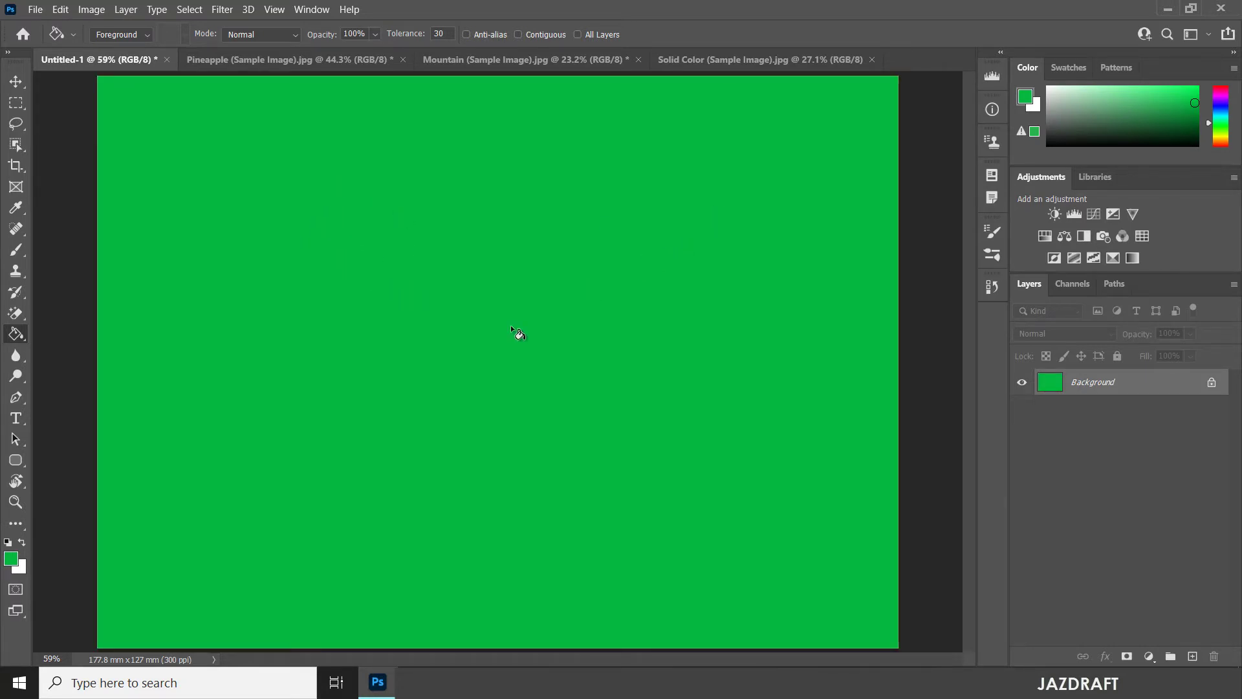
- Set the foreground color to yellow #eaff00 and fill the Background layer with it
{"action": "left_click", "coordinate": [12, 559]}
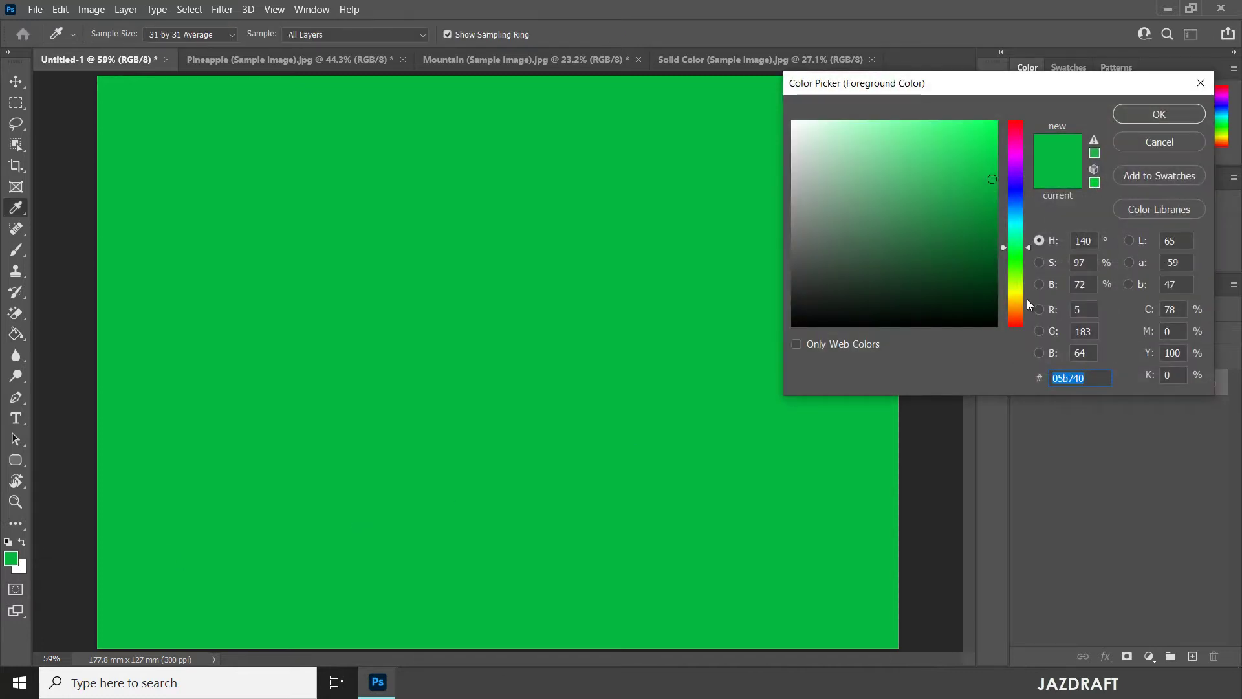
{"action": "left_click", "coordinate": [1013, 290]}
{"action": "left_click", "coordinate": [997, 122]}
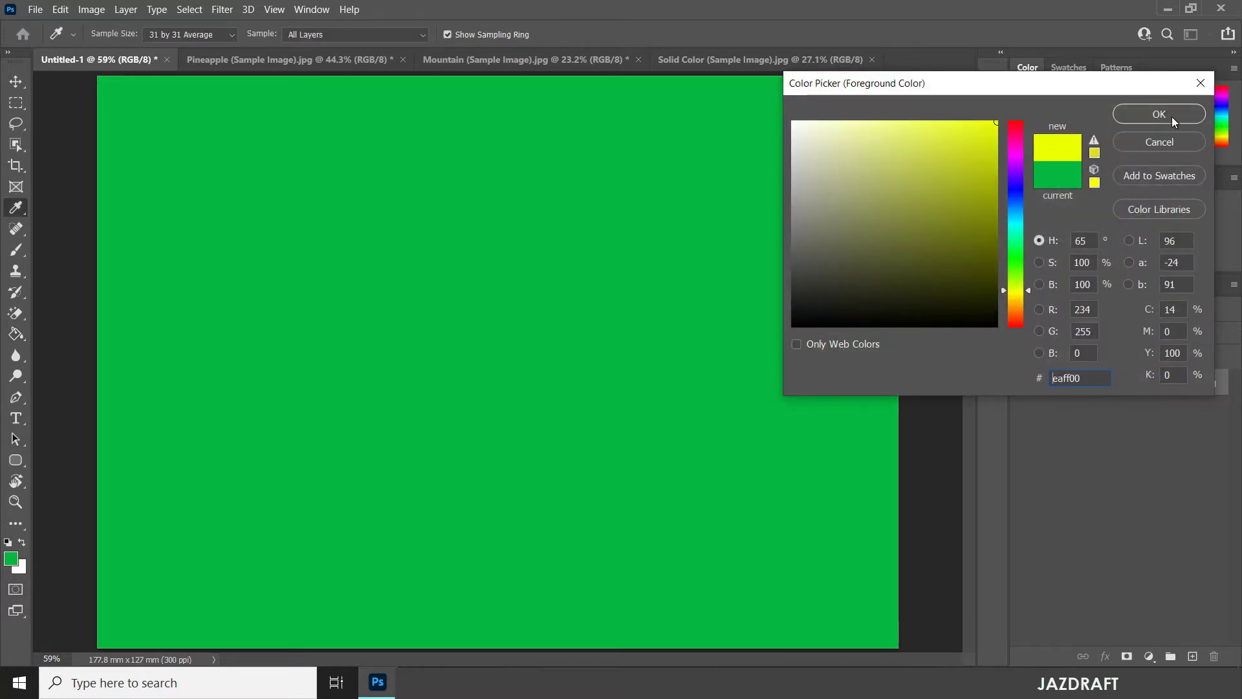
{"action": "left_click", "coordinate": [1173, 120]}
{"action": "left_click", "coordinate": [477, 286]}
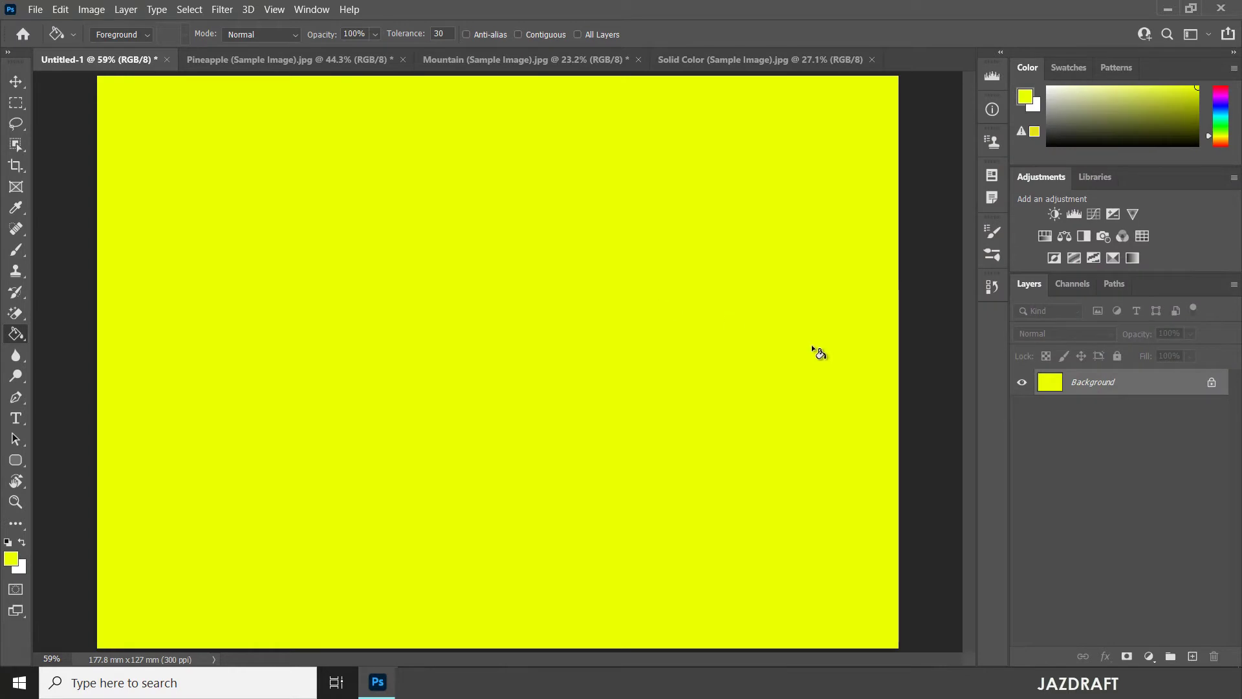
- Add a new layer above the Background and fill it with orange #ff9000
{"action": "left_click", "coordinate": [1194, 657]}
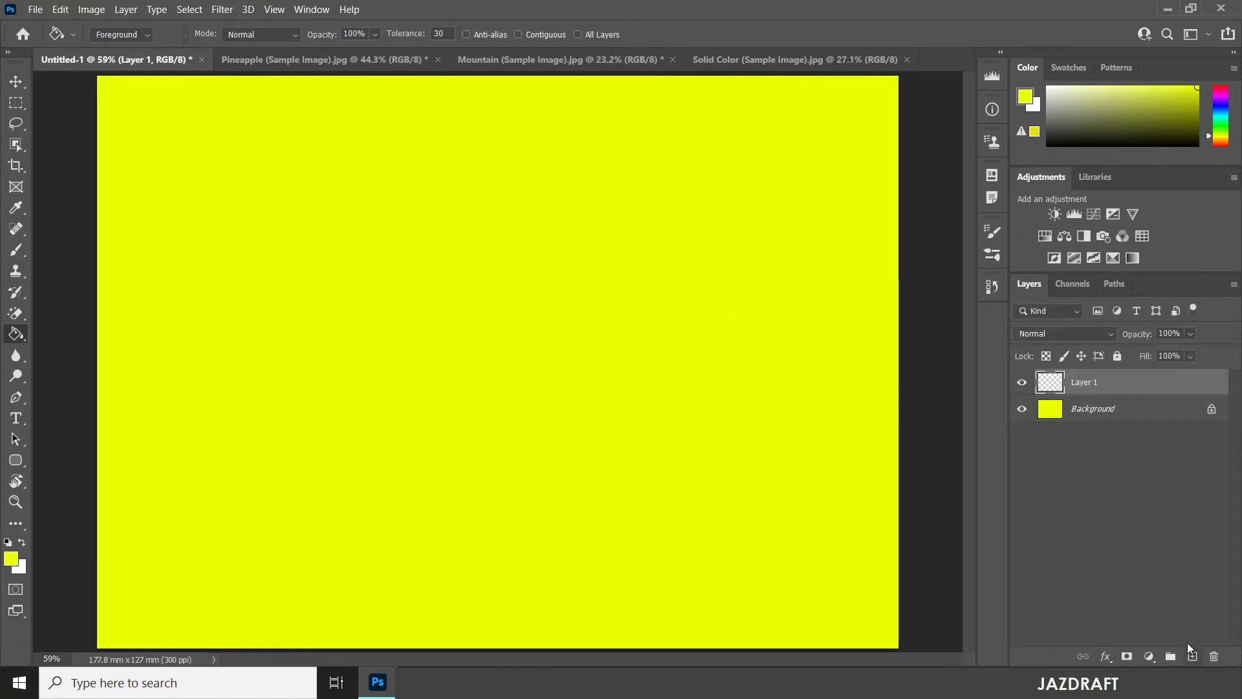
{"action": "left_click", "coordinate": [10, 558]}
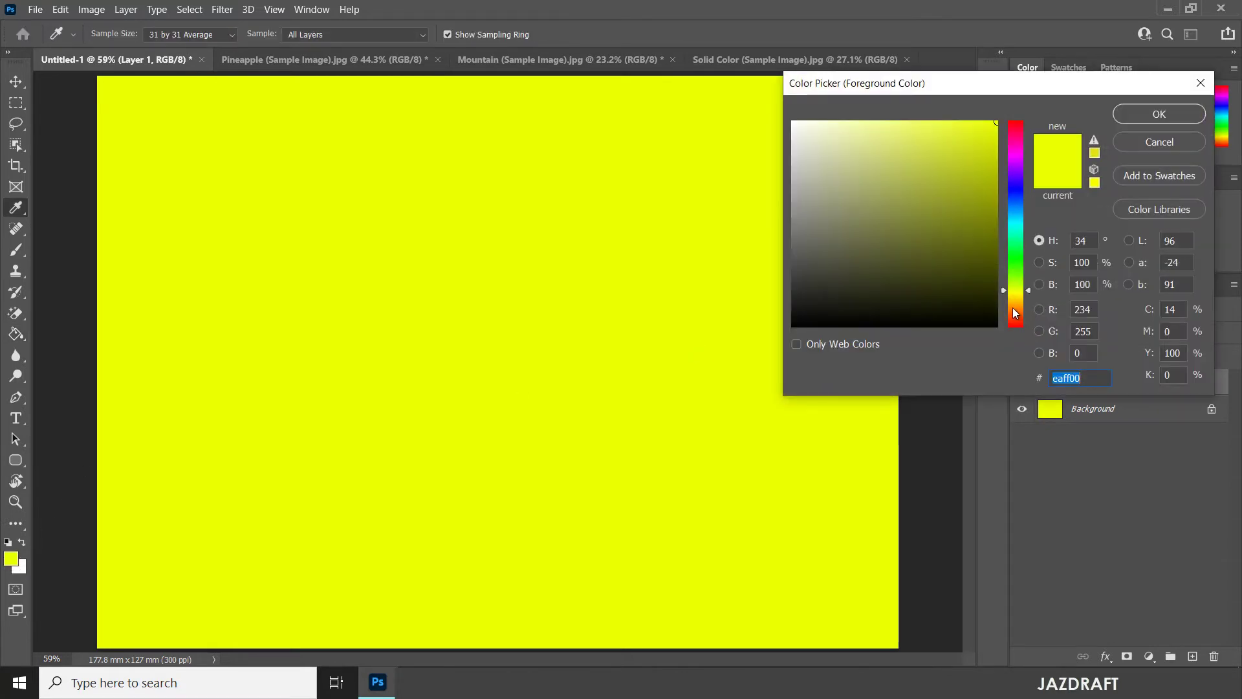
{"action": "left_click", "coordinate": [1011, 308]}
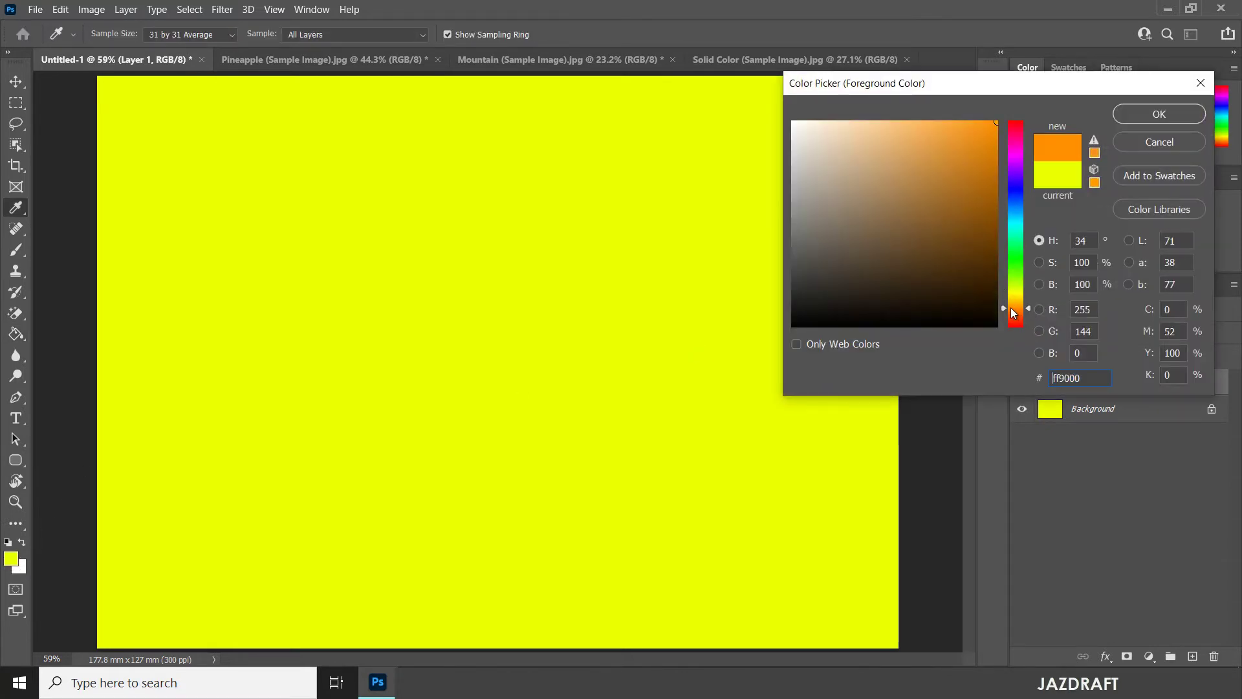
{"action": "left_click", "coordinate": [1162, 114]}
{"action": "left_click", "coordinate": [605, 269]}
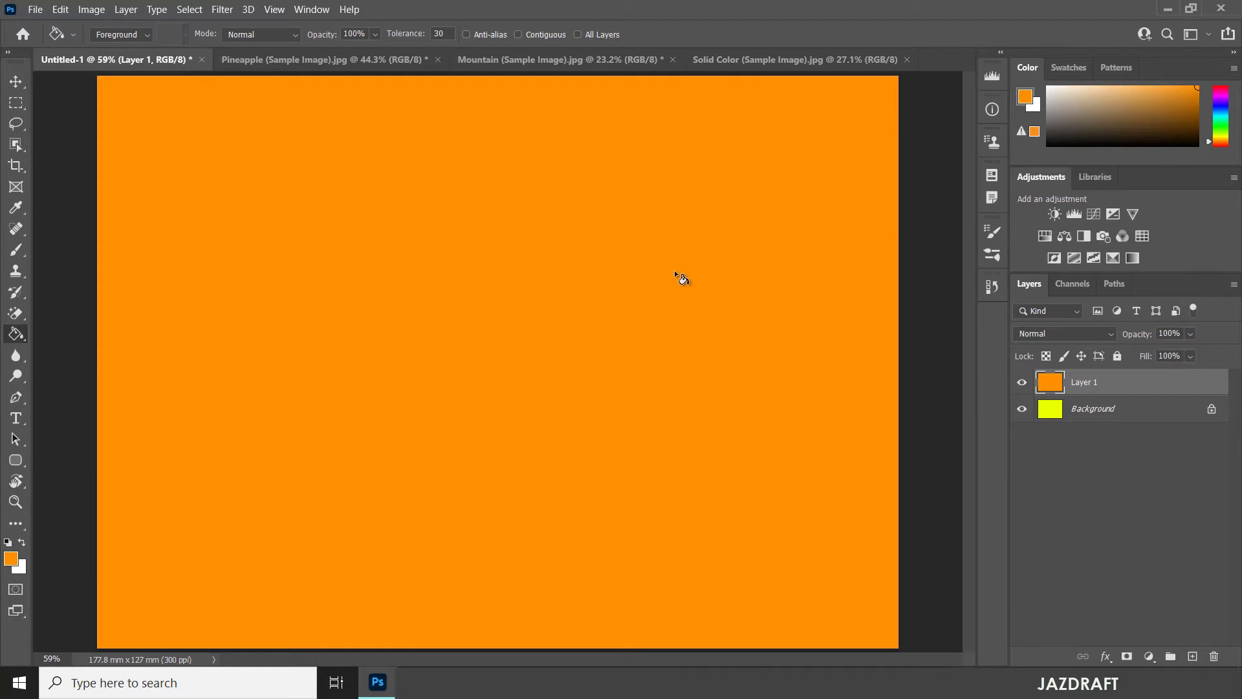
- Hide Layer 1 to view the Background beneath it, and show Layer 1 again
{"action": "left_click", "coordinate": [1023, 383]}
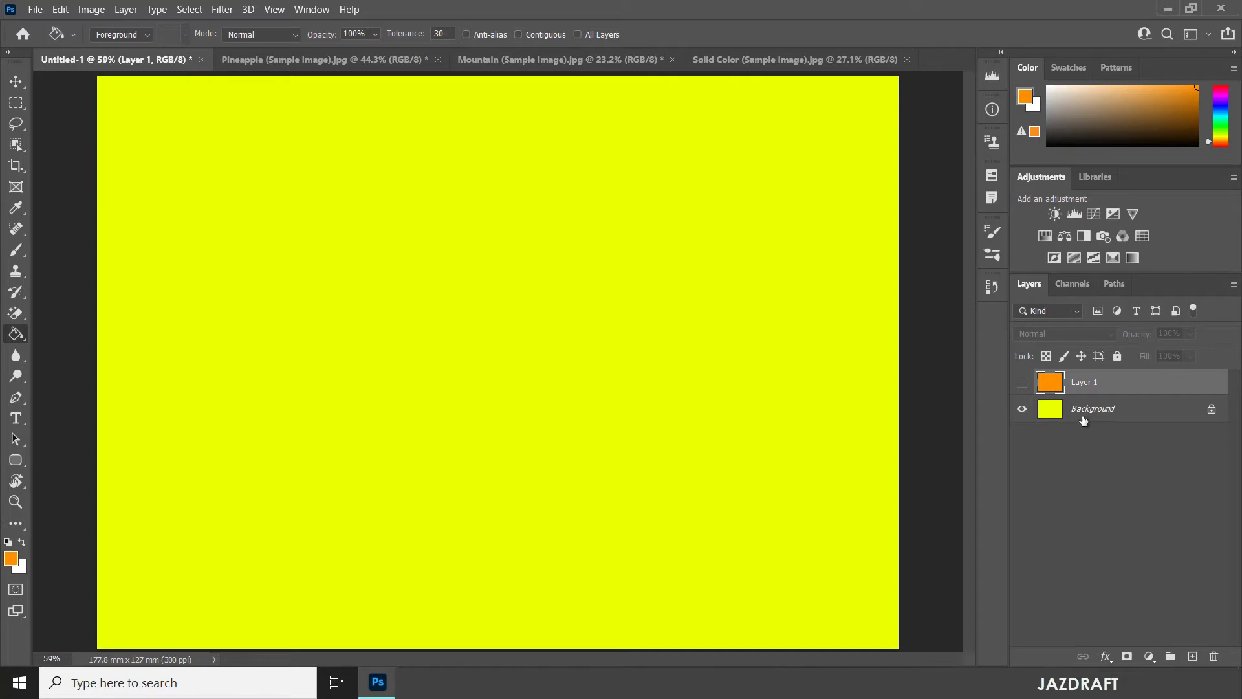
{"action": "left_click", "coordinate": [1022, 381]}
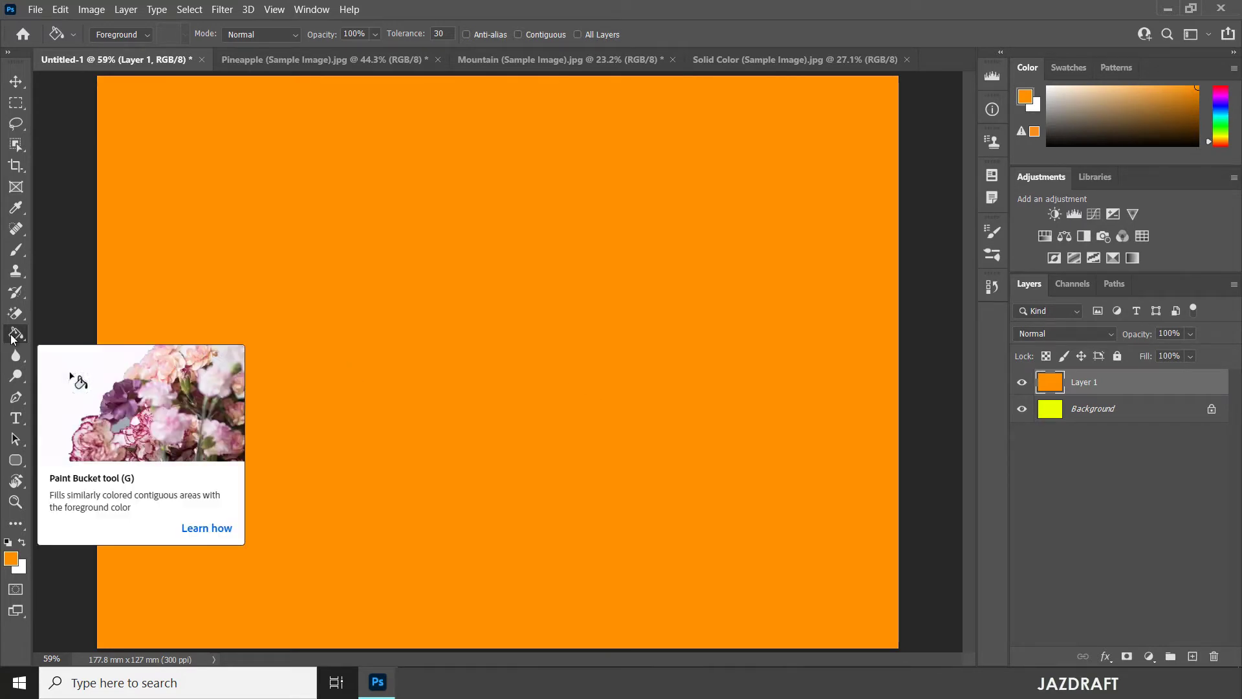
- Set the foreground color to red #ff0000 and fill Layer 1 with it
{"action": "left_click", "coordinate": [11, 559]}
{"action": "left_click", "coordinate": [1165, 115]}
{"action": "left_click", "coordinate": [11, 557]}
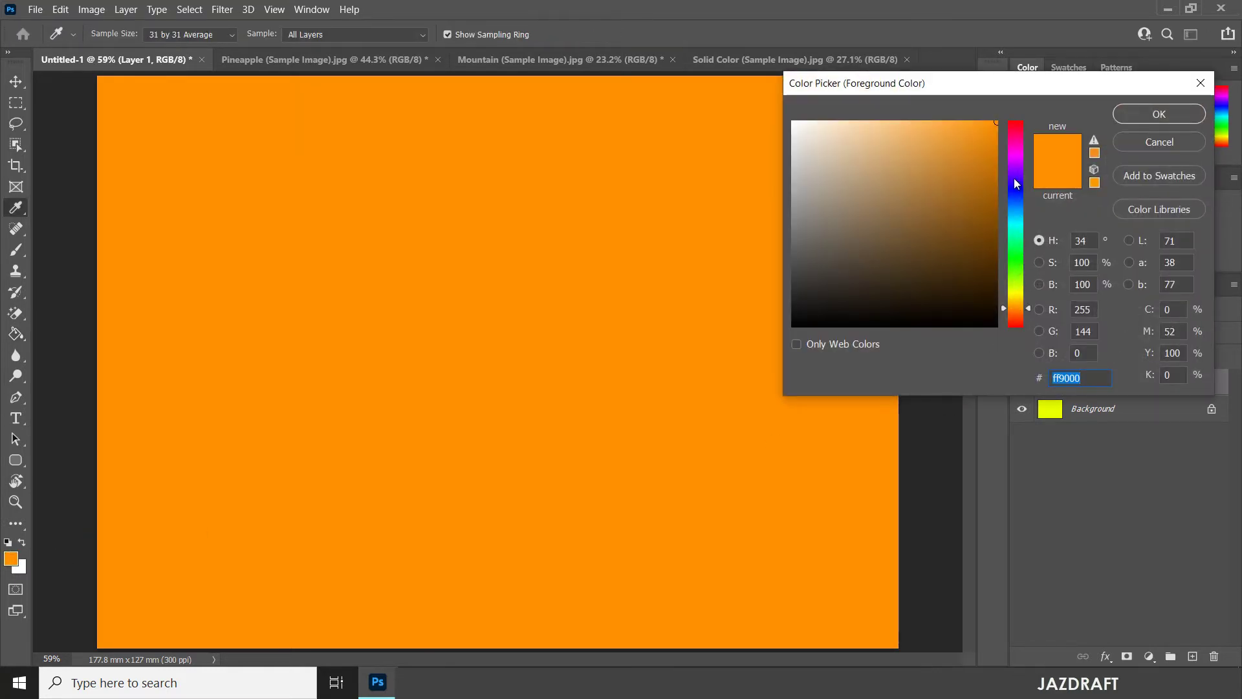
{"action": "left_click_drag", "start_coordinate": [1018, 145], "coordinate": [1036, 101]}
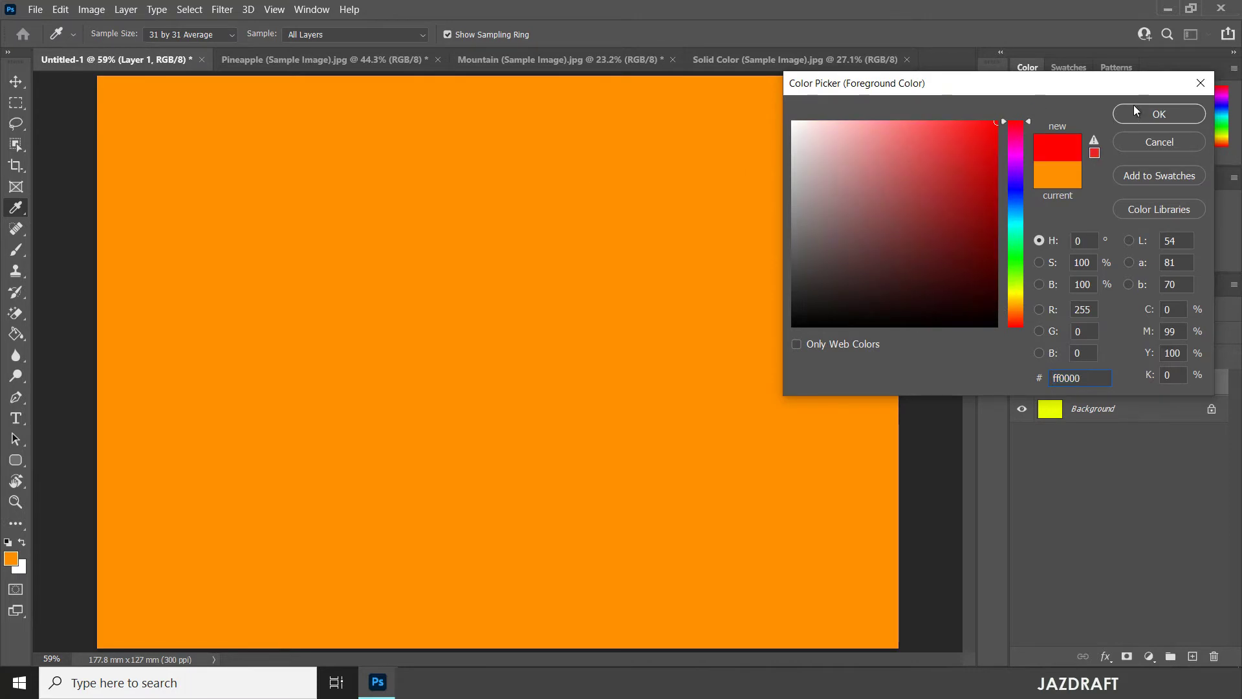
{"action": "left_click", "coordinate": [1158, 114]}
{"action": "left_click", "coordinate": [569, 434]}
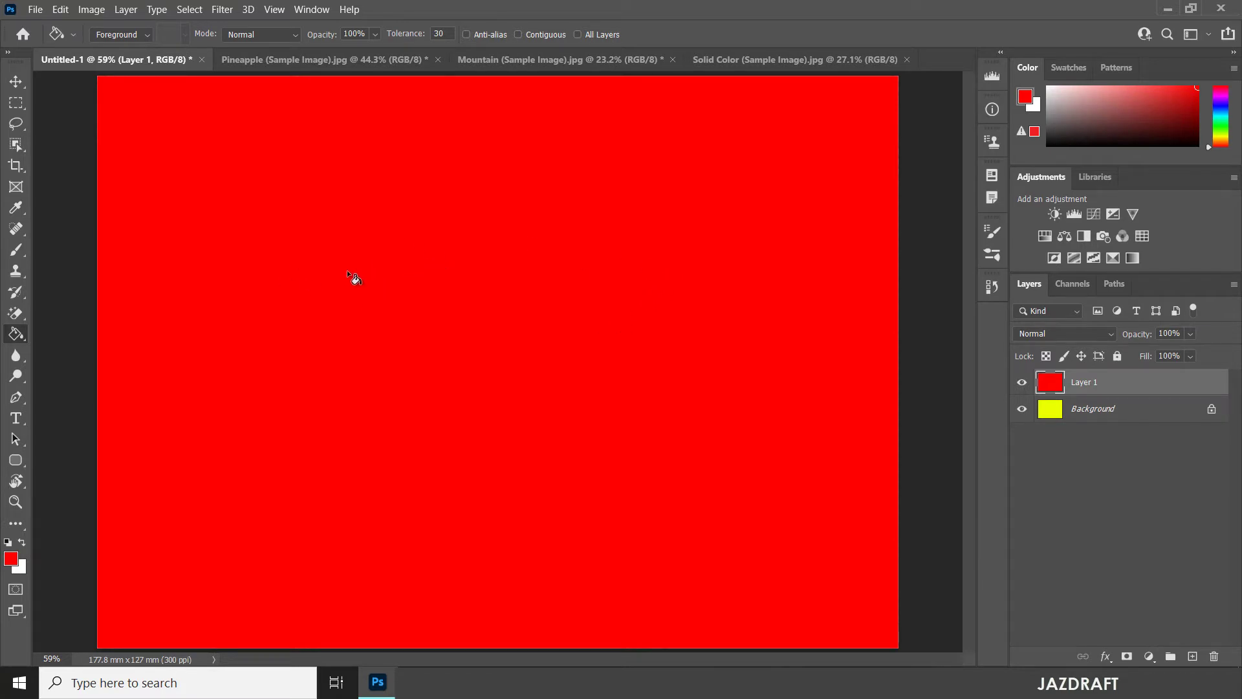
- Switch to the Pineapple sample image and set the foreground color to bright green #00ff5a for the Paint Bucket
{"action": "left_click", "coordinate": [301, 64]}
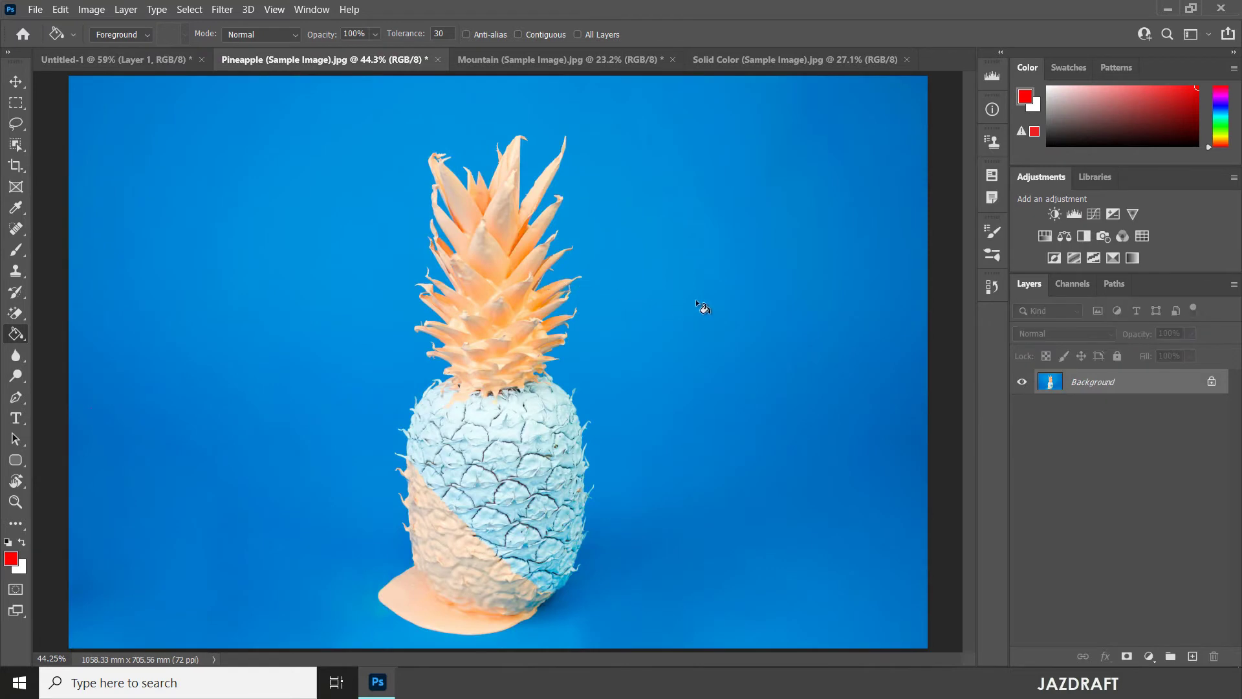
{"action": "right_click", "coordinate": [16, 337]}
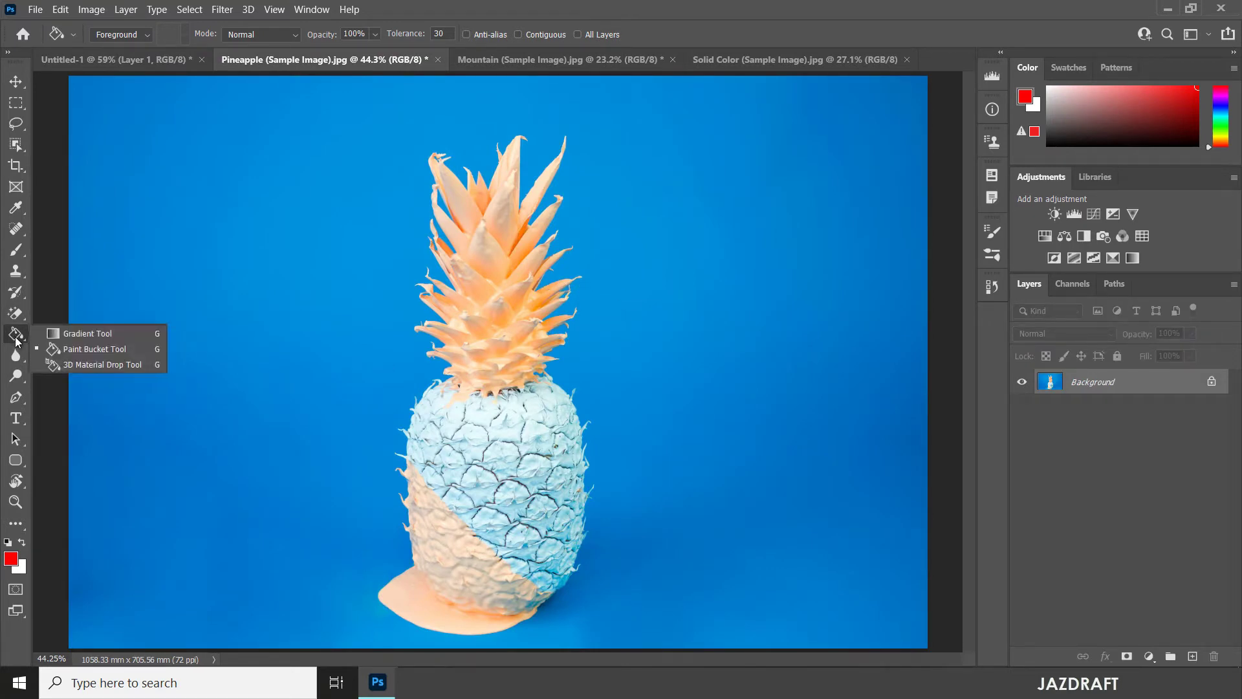
{"action": "left_click", "coordinate": [11, 559]}
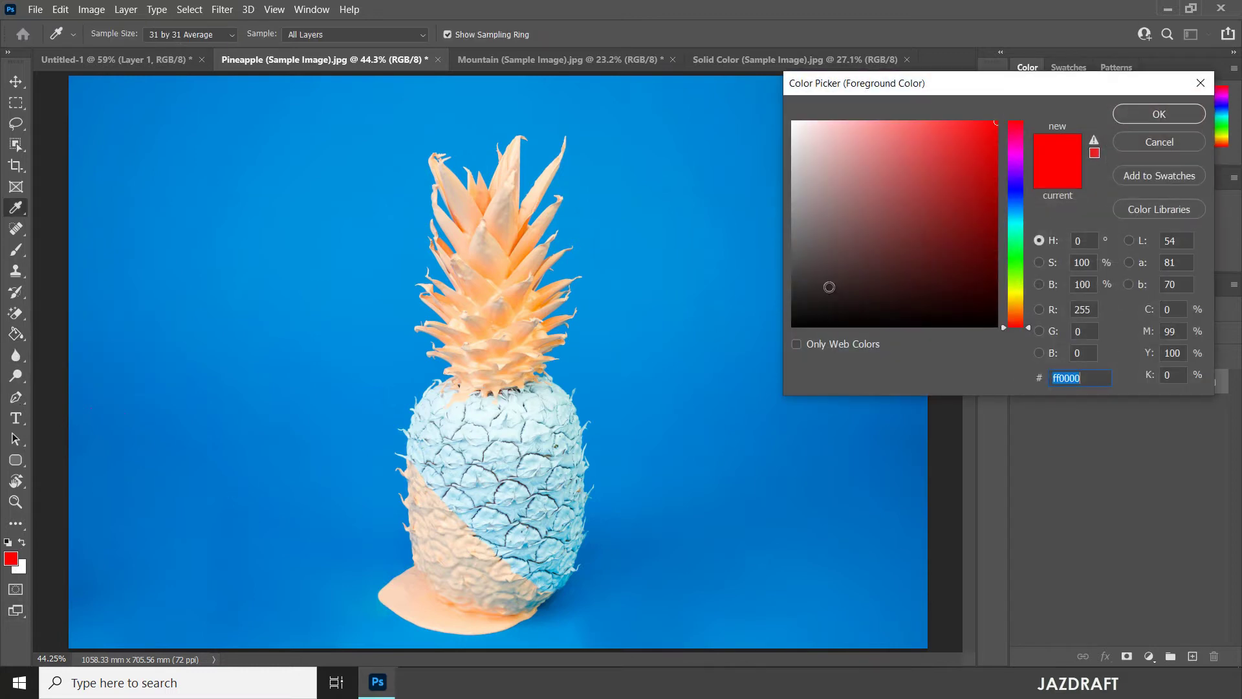
{"action": "left_click", "coordinate": [1019, 304]}
{"action": "left_click", "coordinate": [1021, 246]}
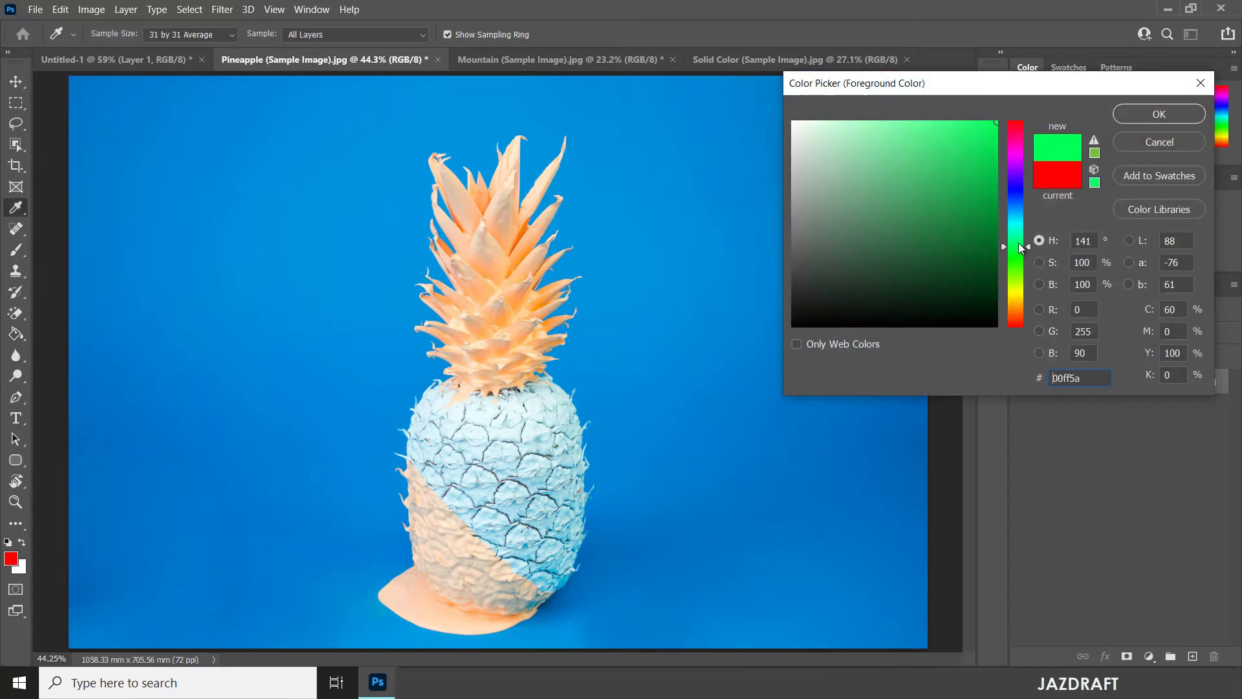
{"action": "left_click", "coordinate": [1145, 116]}
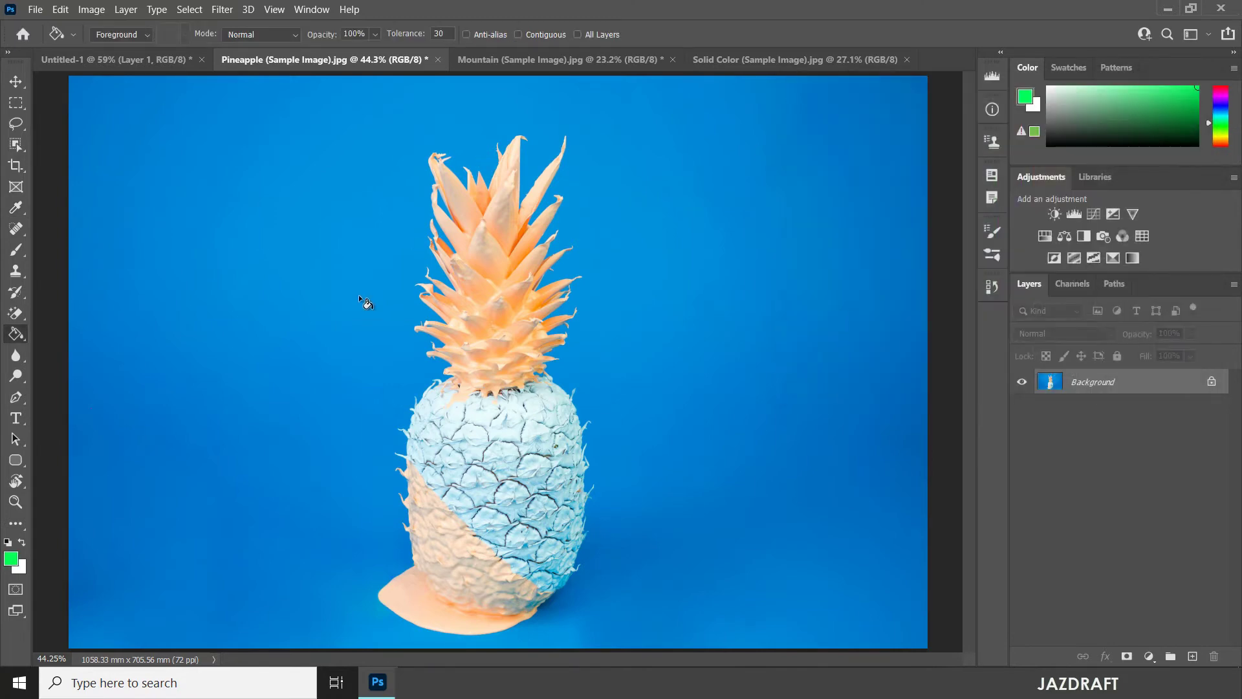
- Try filling the blue background from two different spots at tolerance 30, undoing each fill
{"action": "left_click", "coordinate": [188, 256]}
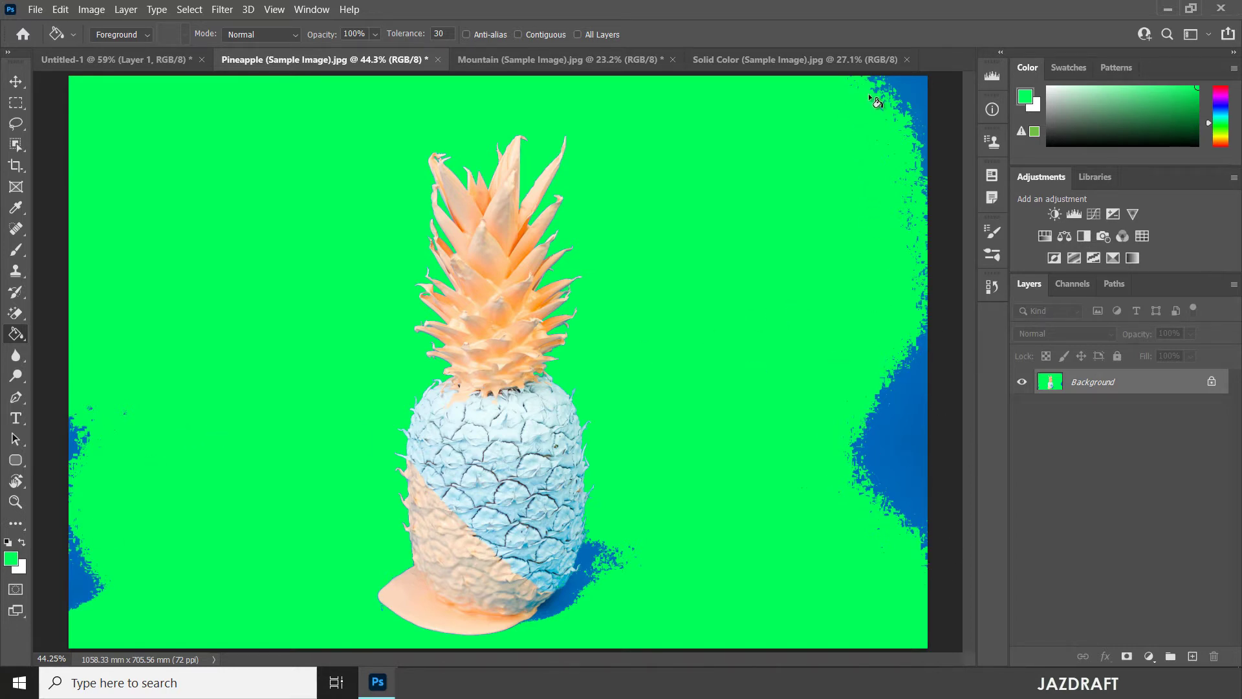
{"action": "key", "text": "ctrl+z"}
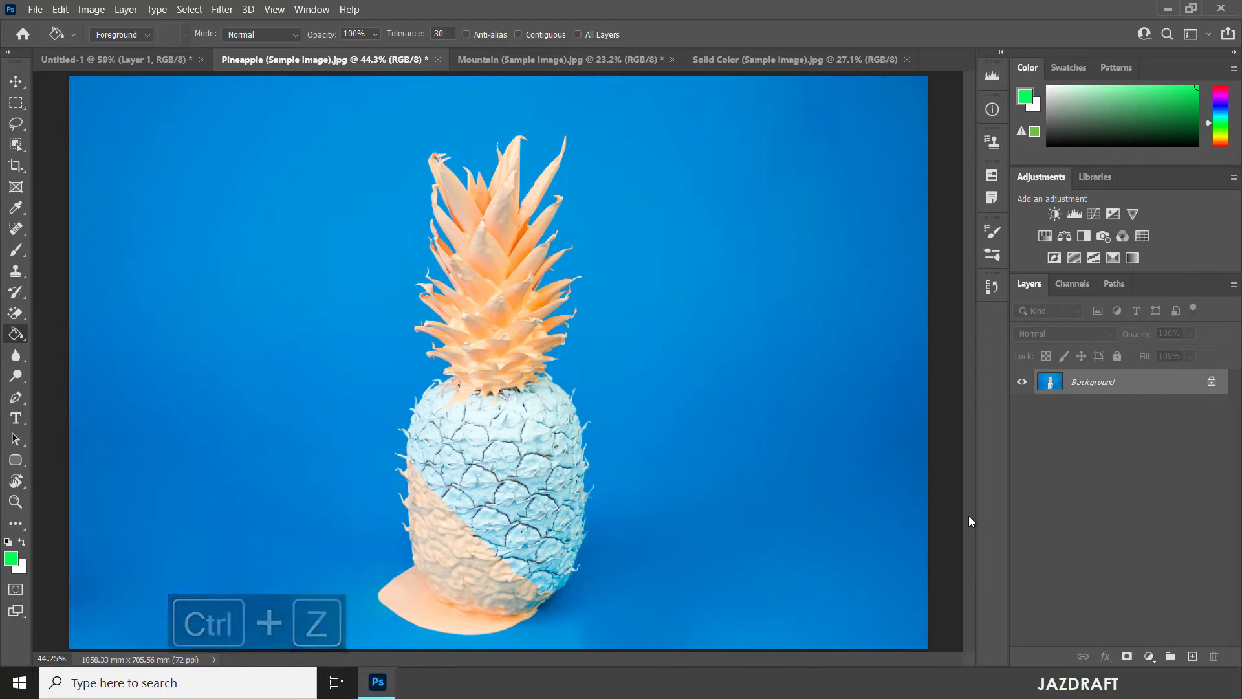
{"action": "left_click", "coordinate": [251, 184]}
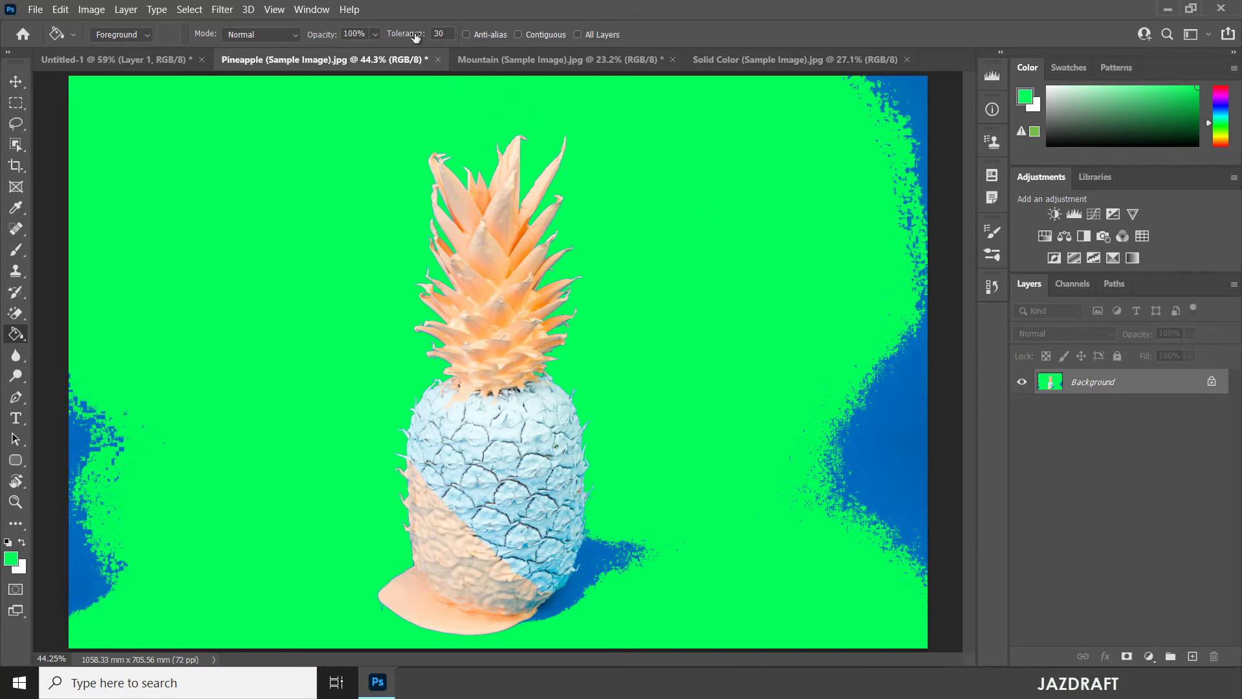
{"action": "key", "text": "ctrl+z"}
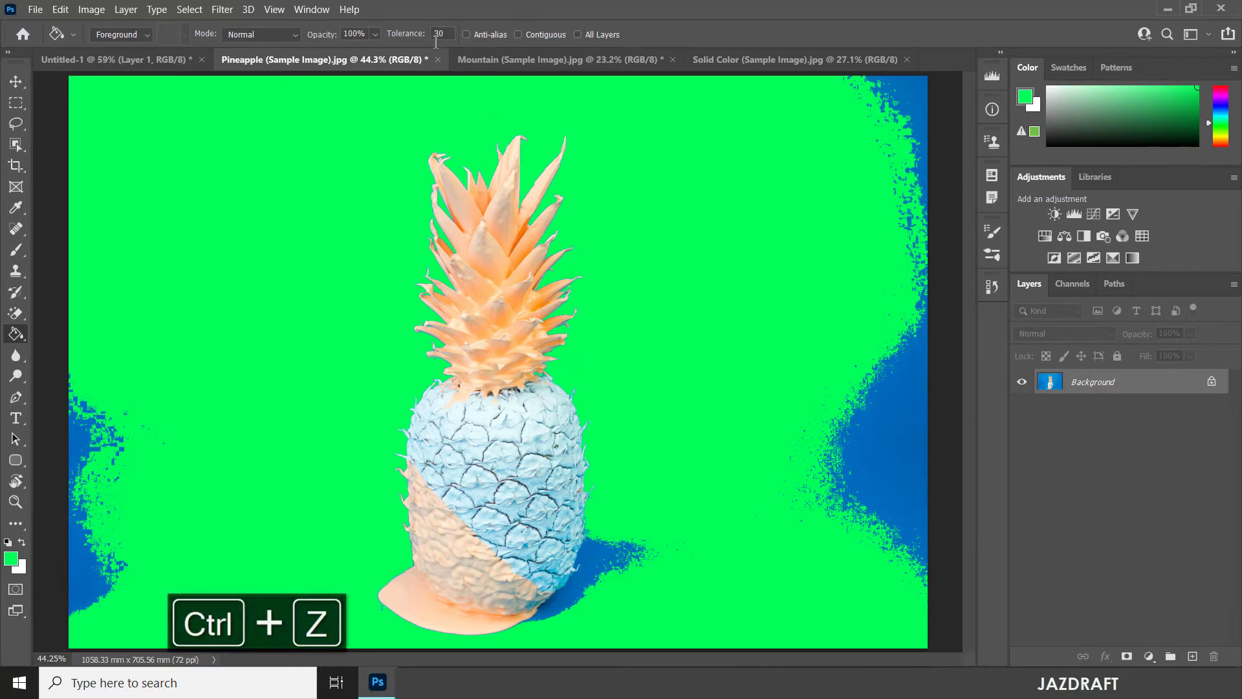
{"action": "key", "text": "ctrl+z"}
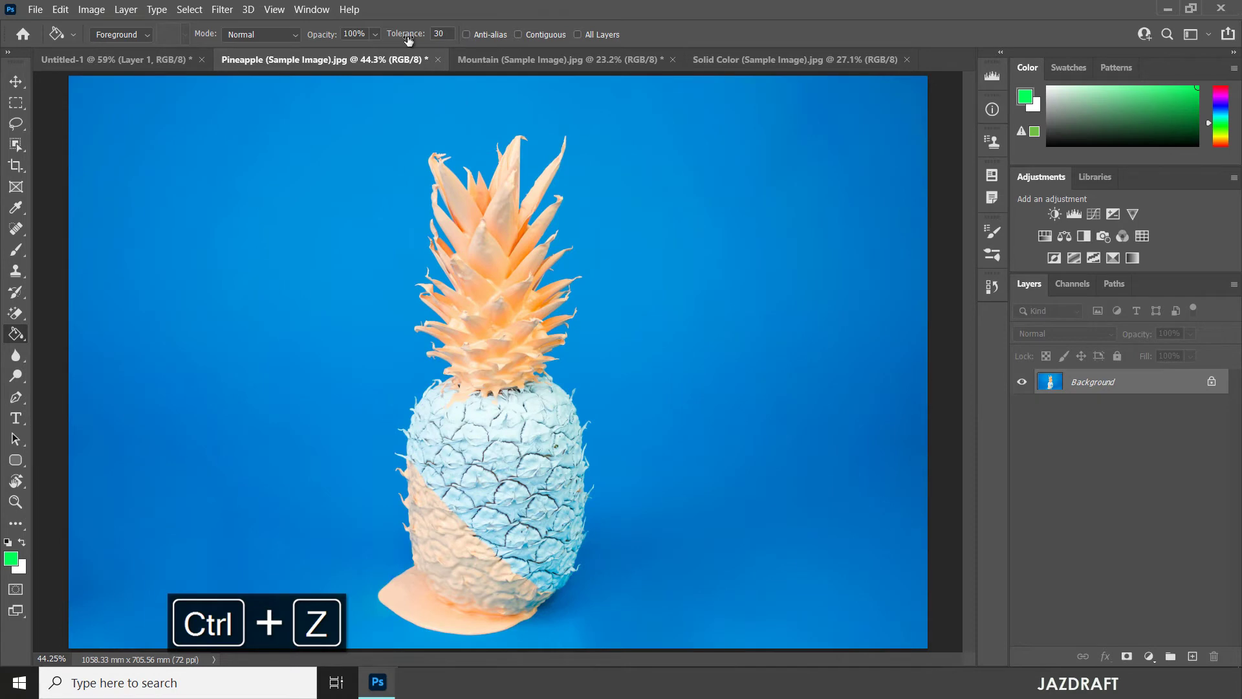
- Set the Paint Bucket tolerance to 50, try filling the blue background with green, and undo the fill
{"action": "mouse_move", "coordinate": [405, 38]}
{"action": "left_mouse_down"}
{"action": "mouse_move", "coordinate": [452, 34]}
{"action": "mouse_move", "coordinate": [398, 39]}
{"action": "mouse_move", "coordinate": [414, 41]}
{"action": "left_mouse_up"}
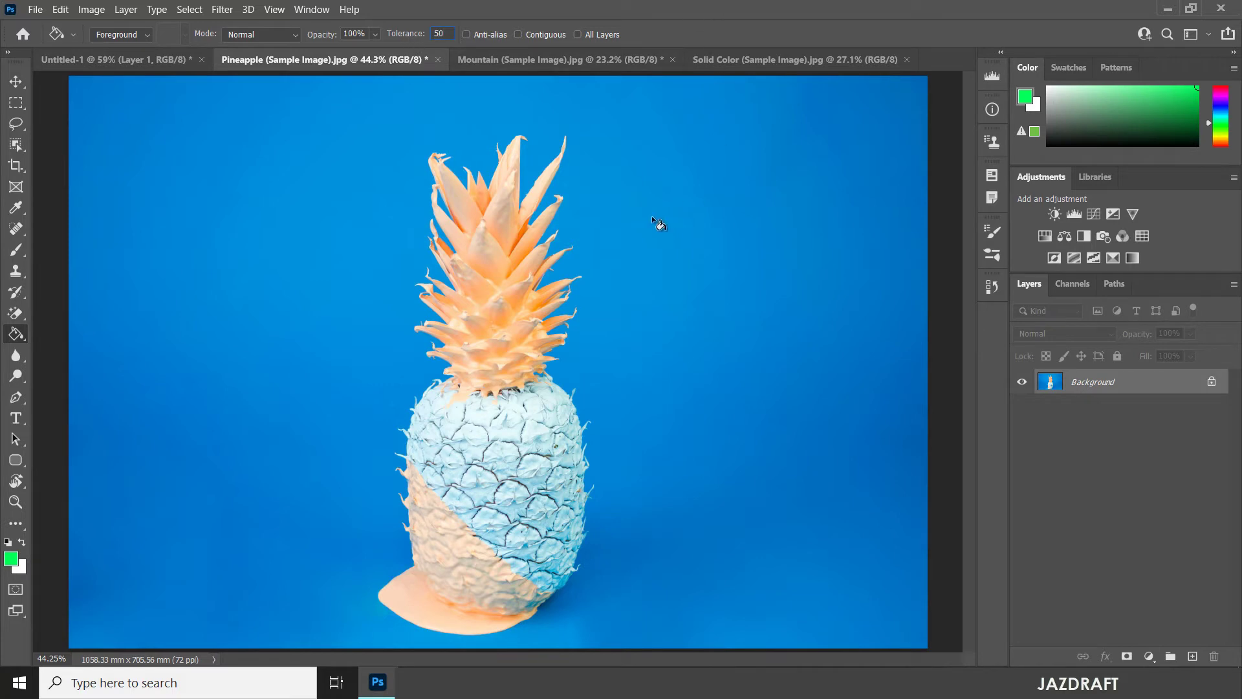
{"action": "left_click", "coordinate": [699, 158]}
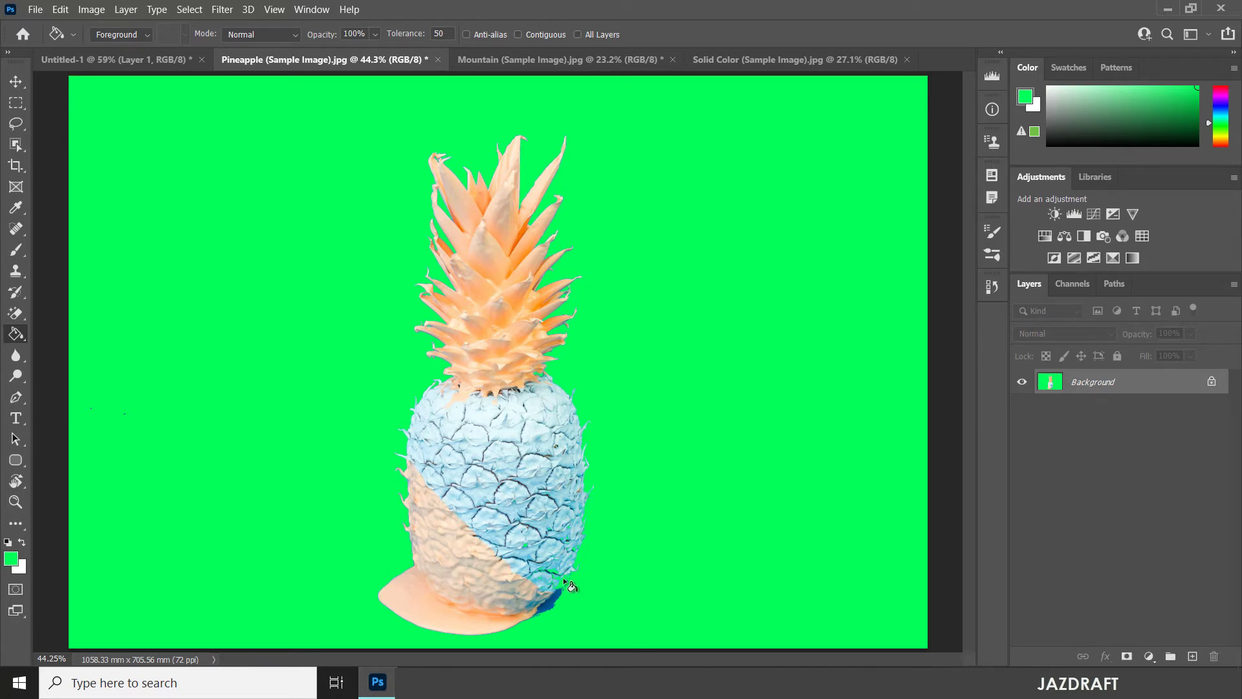
{"action": "left_click", "coordinate": [439, 33]}
{"action": "key", "text": "ctrl+z"}
- Set the Paint Bucket tolerance to 40, try filling the blue background with green, and undo the fill
{"action": "type", "text": "40"}
{"action": "key", "text": "Return"}
{"action": "left_click", "coordinate": [750, 253]}
{"action": "key", "text": "ctrl+z"}
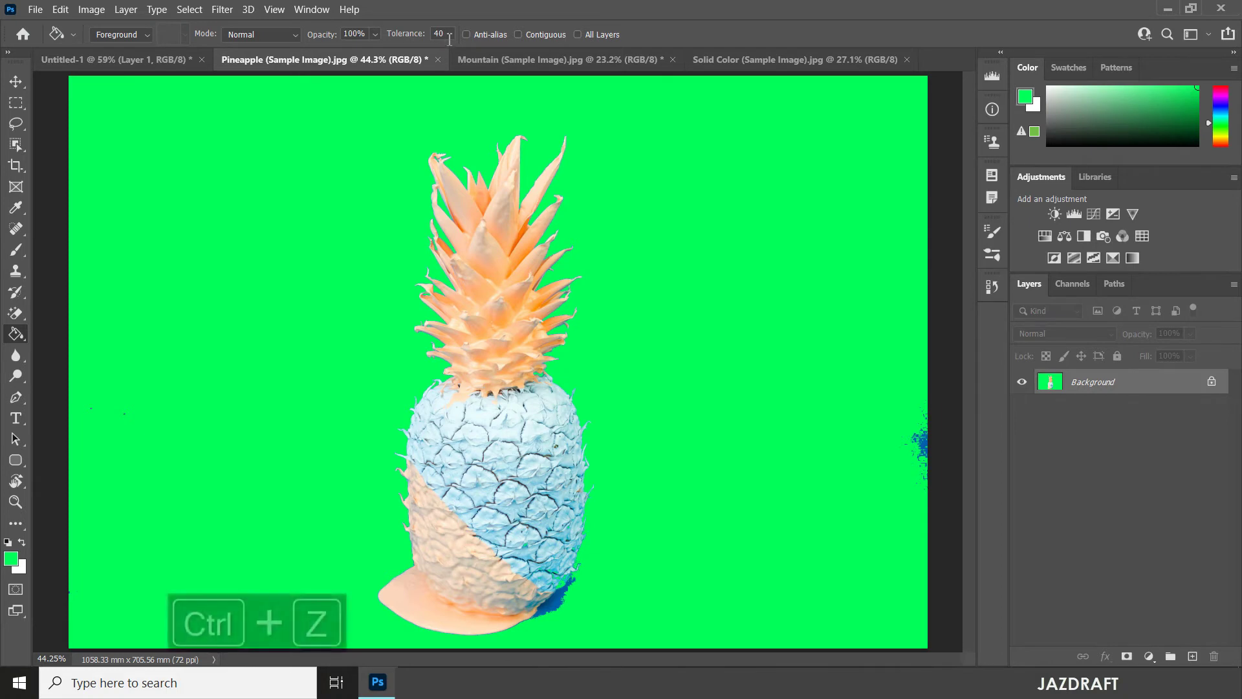
- Set the Paint Bucket tolerance to 45, try filling the blue background and its leftover patches with green, and undo the fills
{"action": "type", "text": "45"}
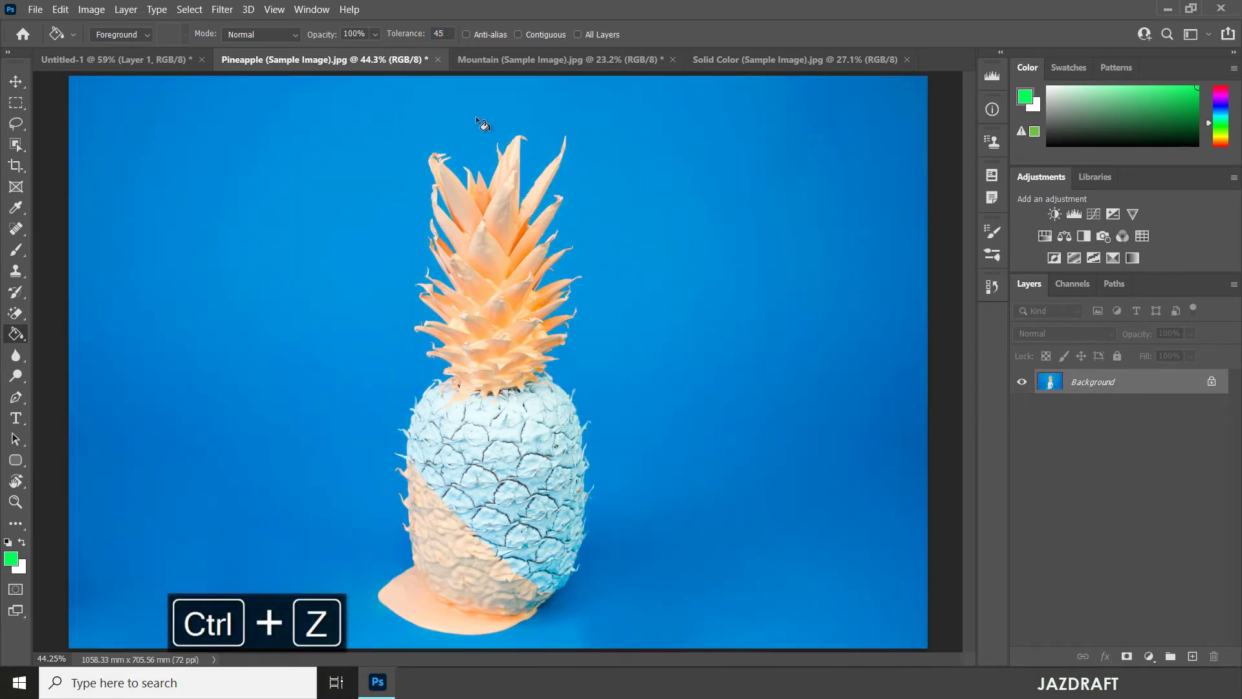
{"action": "left_click", "coordinate": [691, 206]}
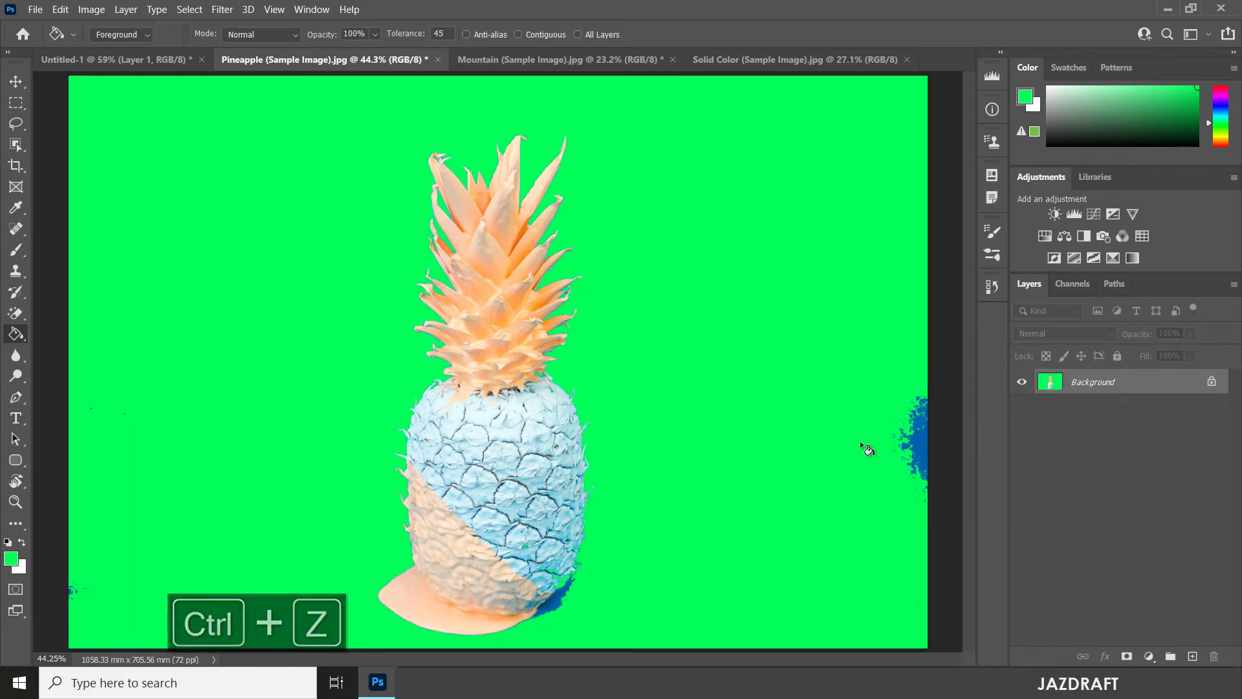
{"action": "left_click", "coordinate": [922, 444]}
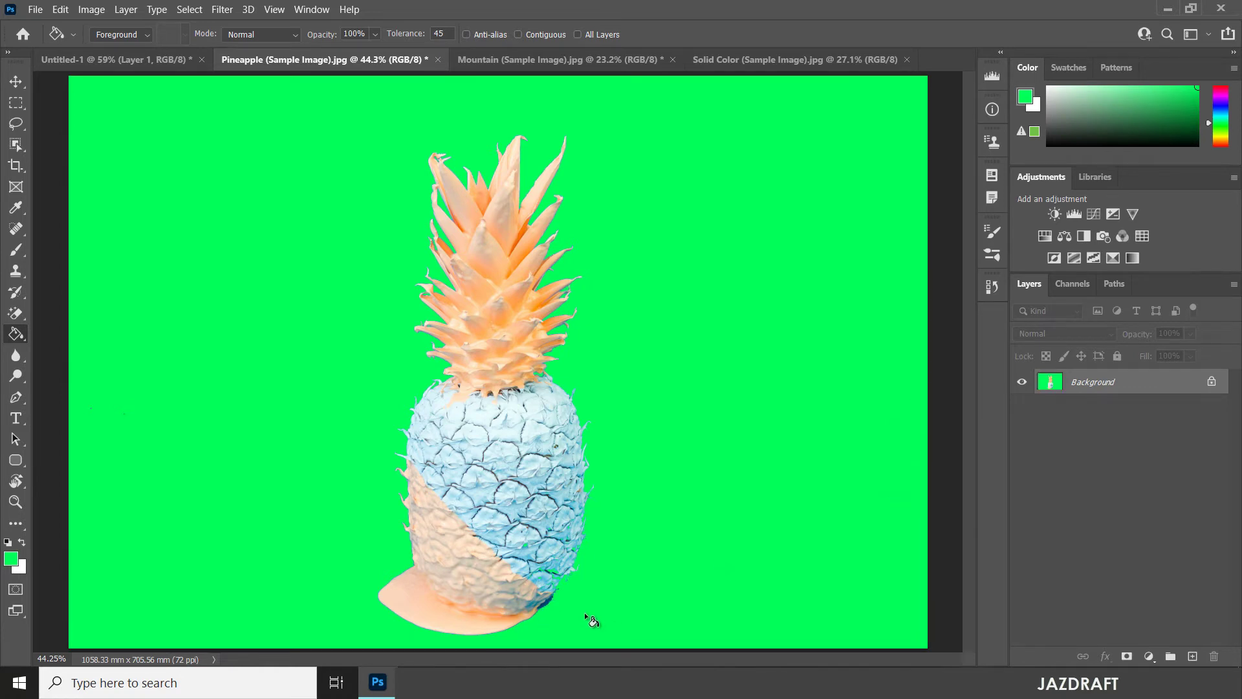
{"action": "key", "text": "ctrl+z"}
{"action": "key", "text": "ctrl+z"}
{"action": "key", "text": "ctrl+z"}
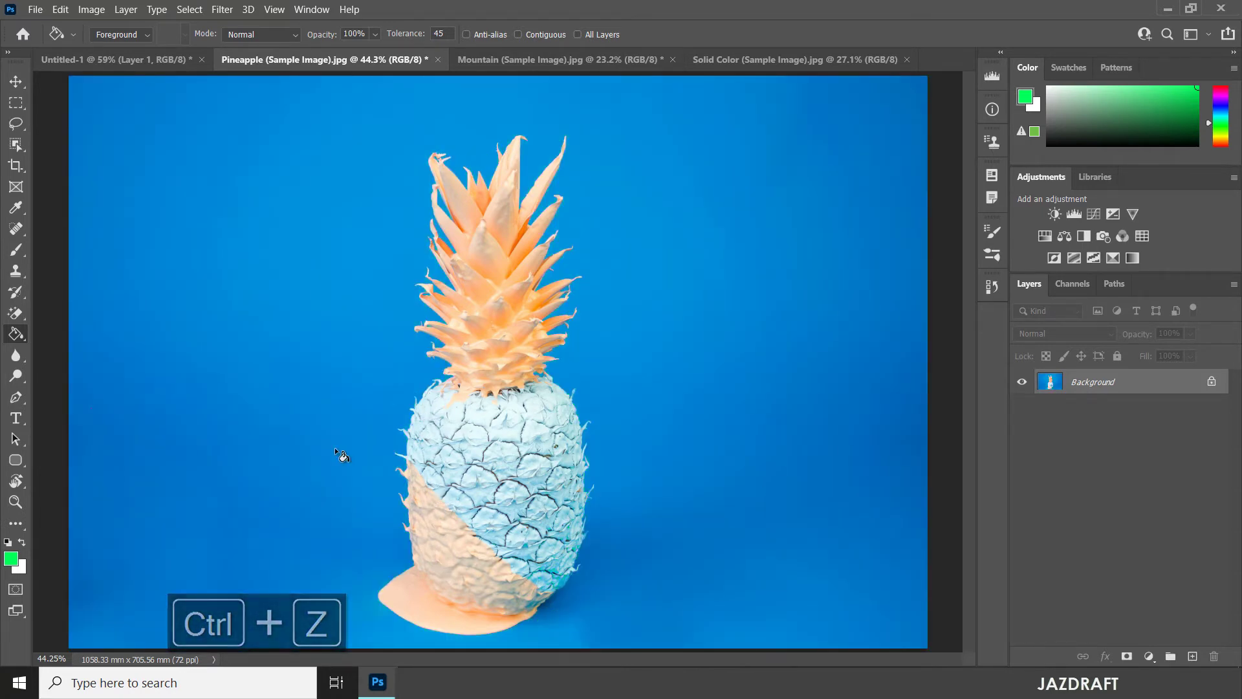
- Outline the pineapple's body and central leaves with the Lasso tool and invert the selection to cover the background
{"action": "left_click_drag", "start_coordinate": [16, 127], "coordinate": [71, 127]}
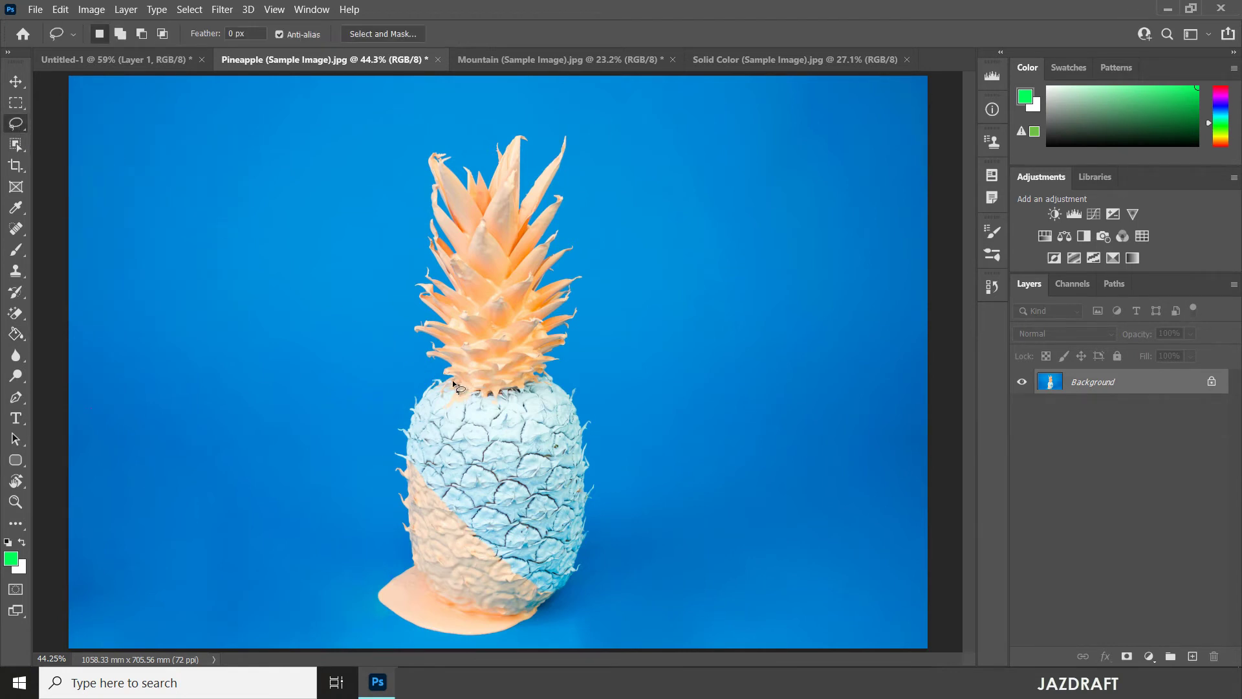
{"action": "mouse_move", "coordinate": [455, 378]}
{"action": "left_mouse_down"}
{"action": "mouse_move", "coordinate": [426, 393]}
{"action": "mouse_move", "coordinate": [414, 422]}
{"action": "mouse_move", "coordinate": [413, 553]}
{"action": "mouse_move", "coordinate": [424, 576]}
{"action": "mouse_move", "coordinate": [486, 610]}
{"action": "left_mouse_up"}
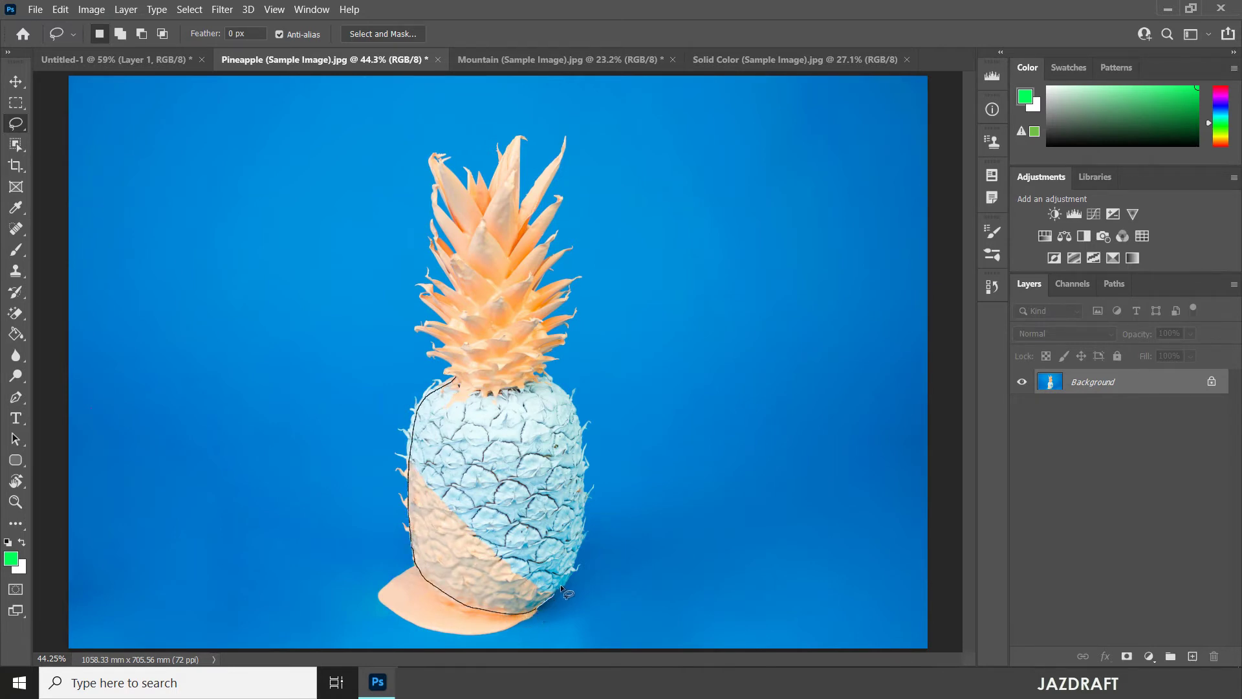
{"action": "mouse_move", "coordinate": [585, 511]}
{"action": "left_mouse_down"}
{"action": "mouse_move", "coordinate": [579, 423]}
{"action": "mouse_move", "coordinate": [541, 369]}
{"action": "mouse_move", "coordinate": [542, 312]}
{"action": "mouse_move", "coordinate": [509, 198]}
{"action": "mouse_move", "coordinate": [464, 262]}
{"action": "mouse_move", "coordinate": [461, 388]}
{"action": "left_mouse_up"}
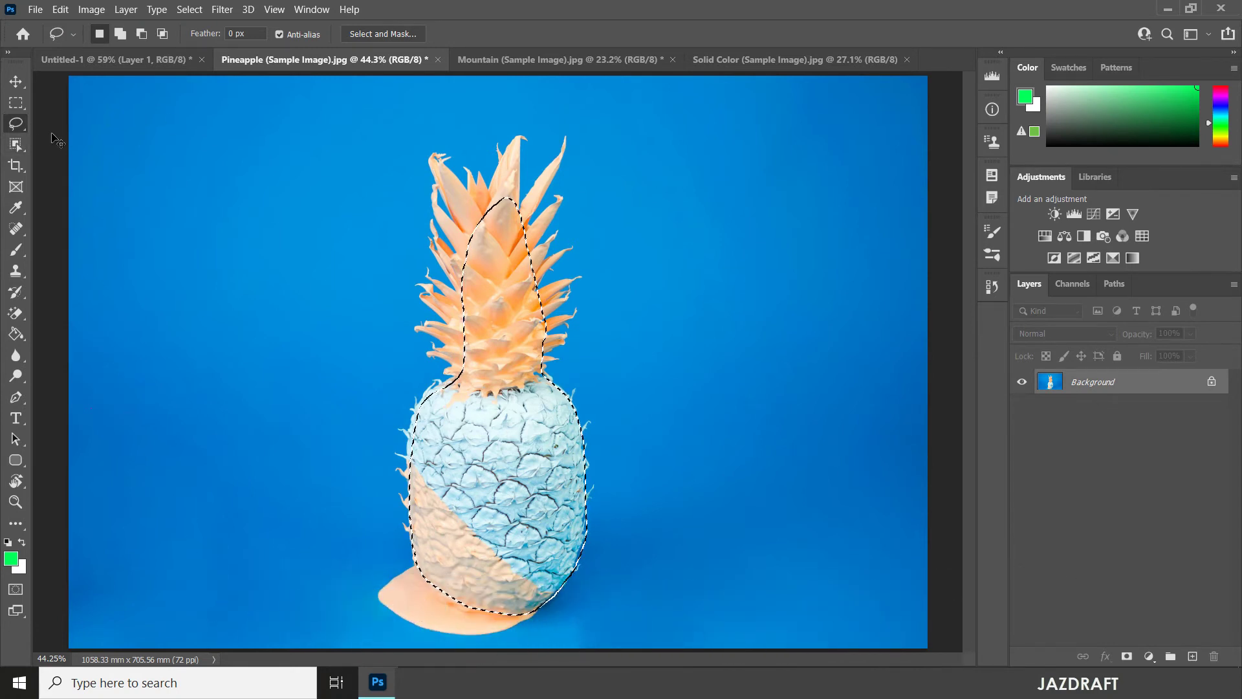
{"action": "key", "text": "ctrl+shift+i"}
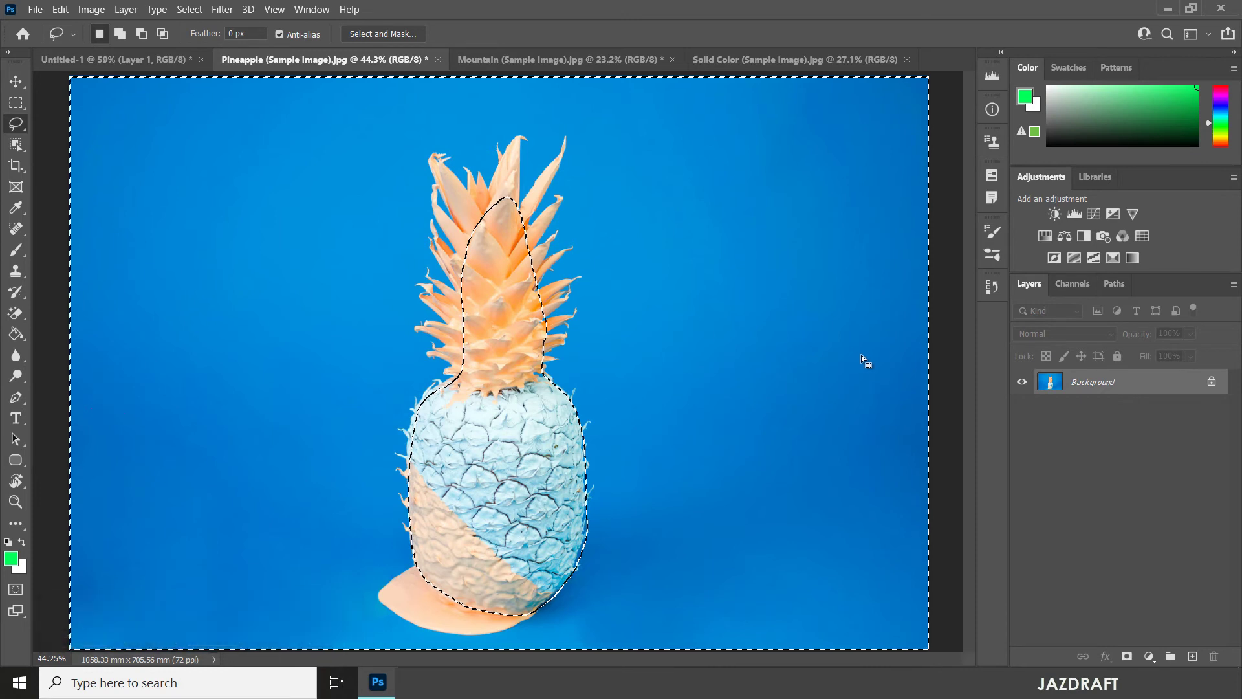
- Fill the selected background and the leftover blue patch beside the pineapple's base with green using the Paint Bucket, and deselect
{"action": "left_click", "coordinate": [20, 335]}
{"action": "left_click", "coordinate": [91, 349]}
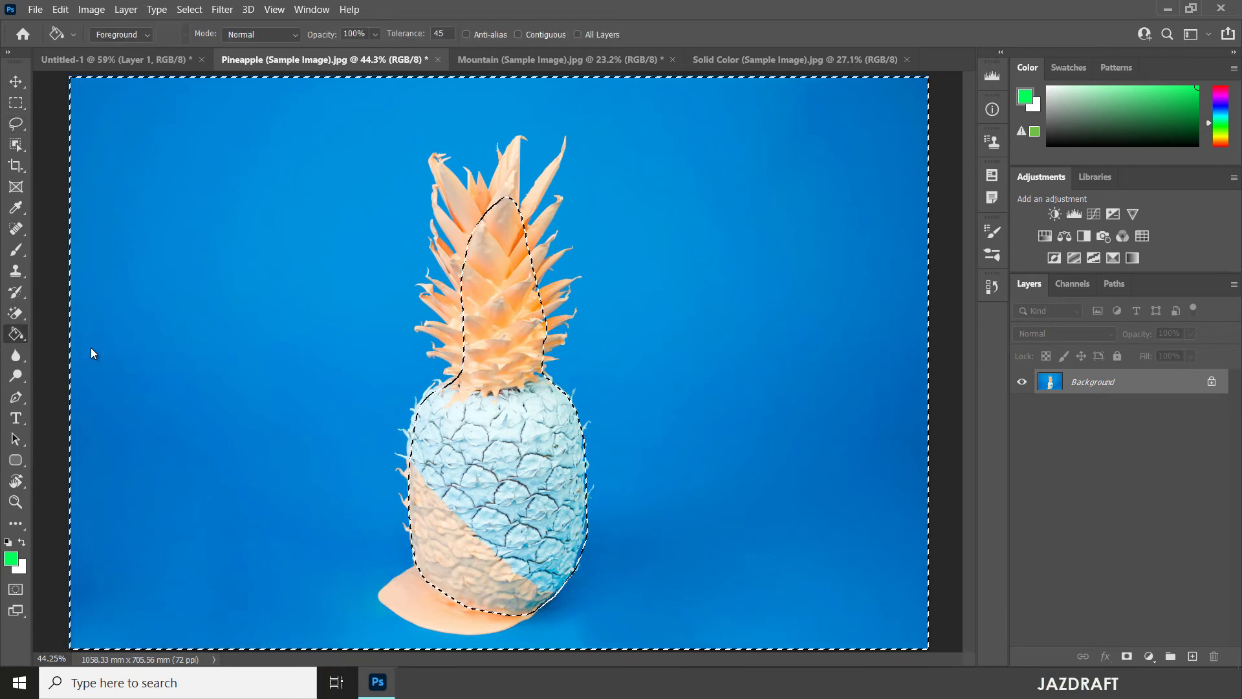
{"action": "left_click", "coordinate": [778, 242]}
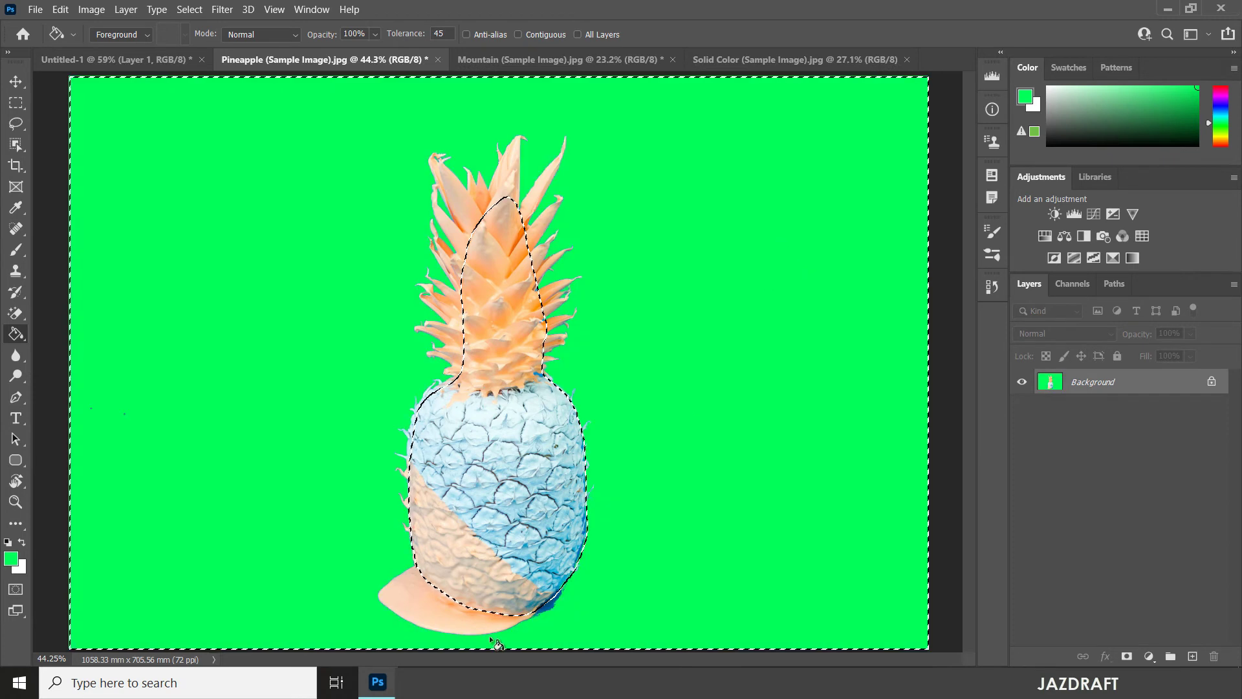
{"action": "left_click", "coordinate": [555, 609]}
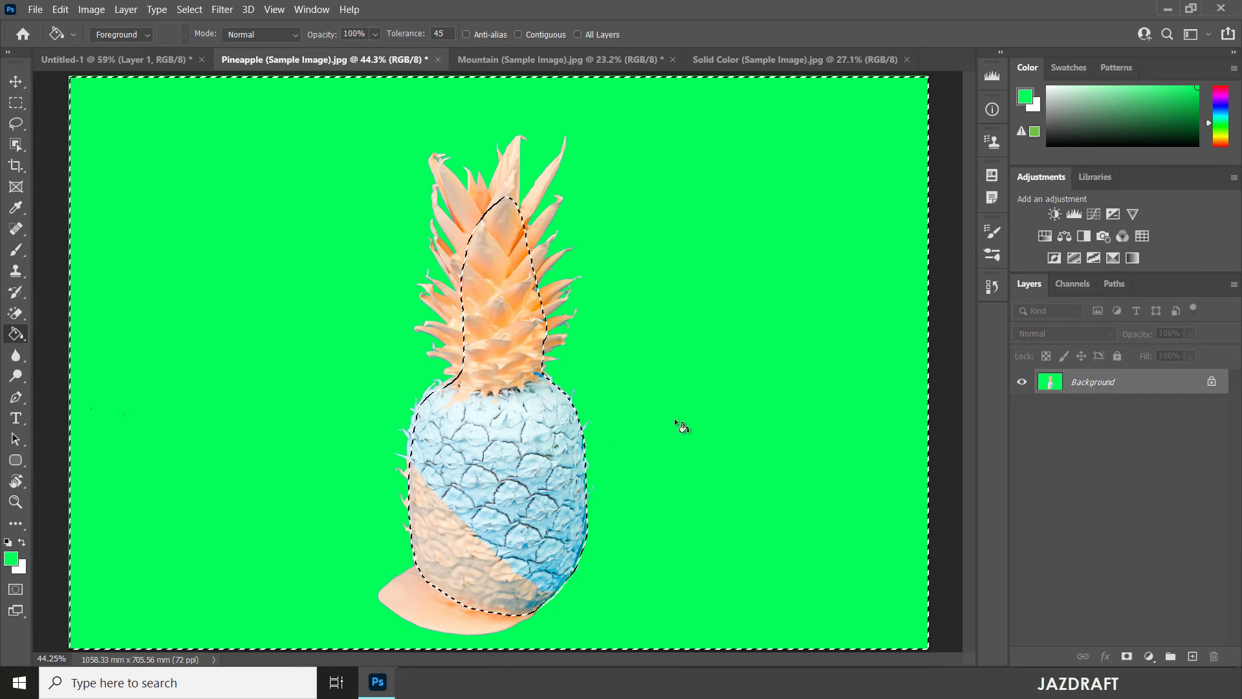
{"action": "key", "text": "ctrl+d"}
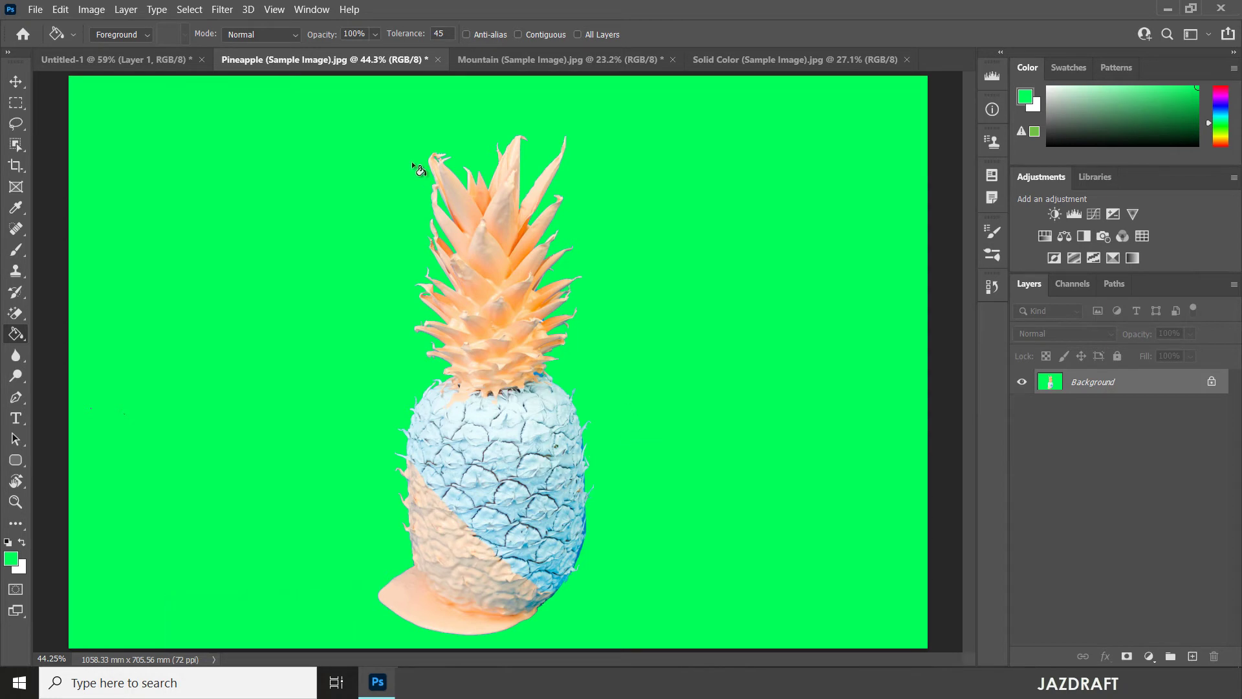
- Undo the green fills made within the inverted selection and clear the selection
{"action": "key", "text": "ctrl+z"}
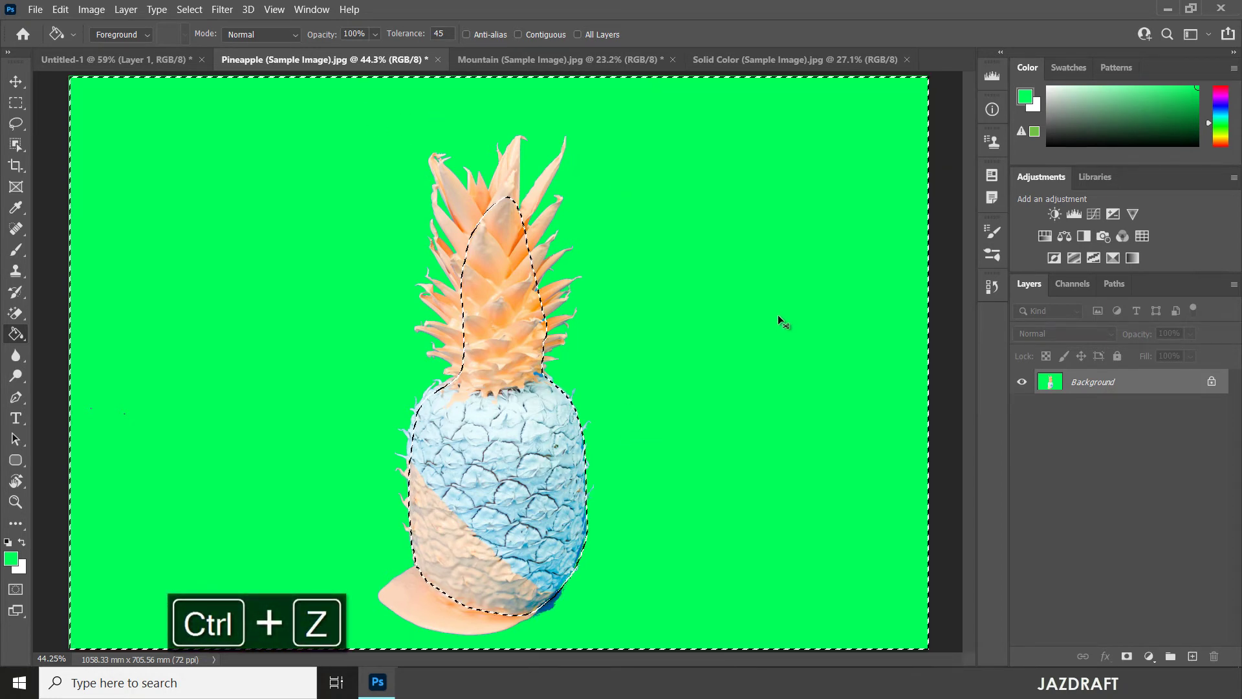
{"action": "key", "text": "ctrl+z"}
{"action": "key", "text": "ctrl+d"}
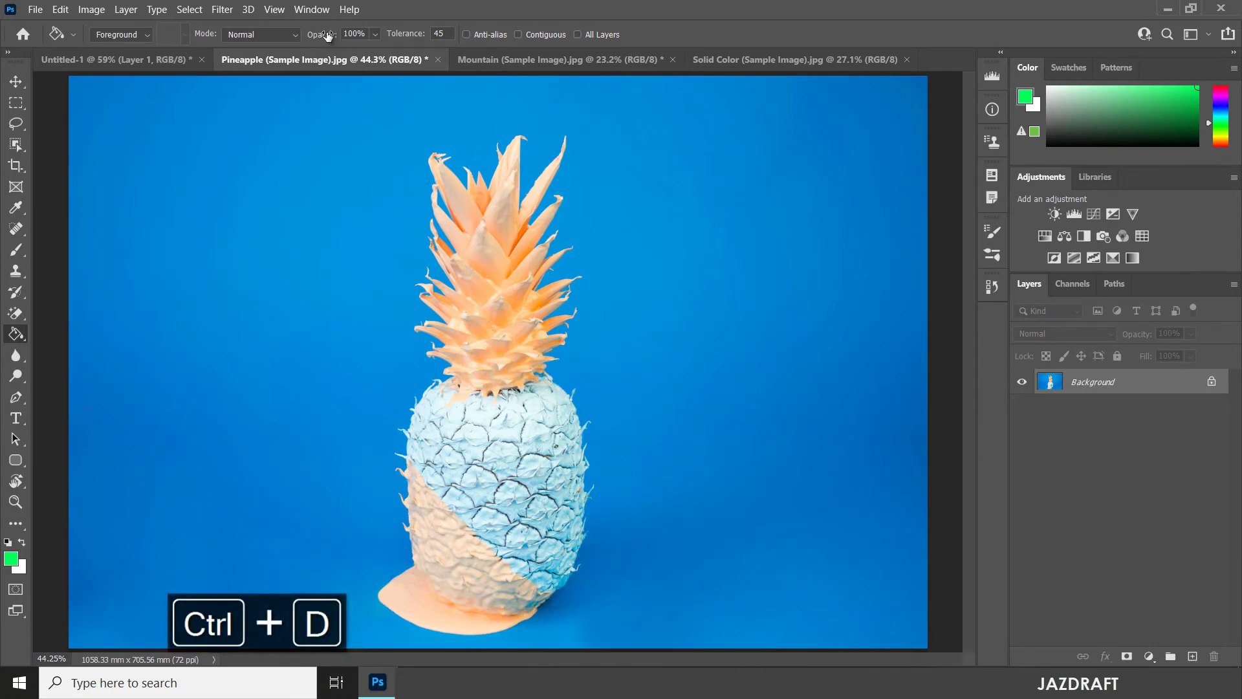
- Try filling the blue background with green at 15% and 43% Paint Bucket opacity, and undo the fills
{"action": "left_click_drag", "start_coordinate": [321, 33], "coordinate": [246, 34]}
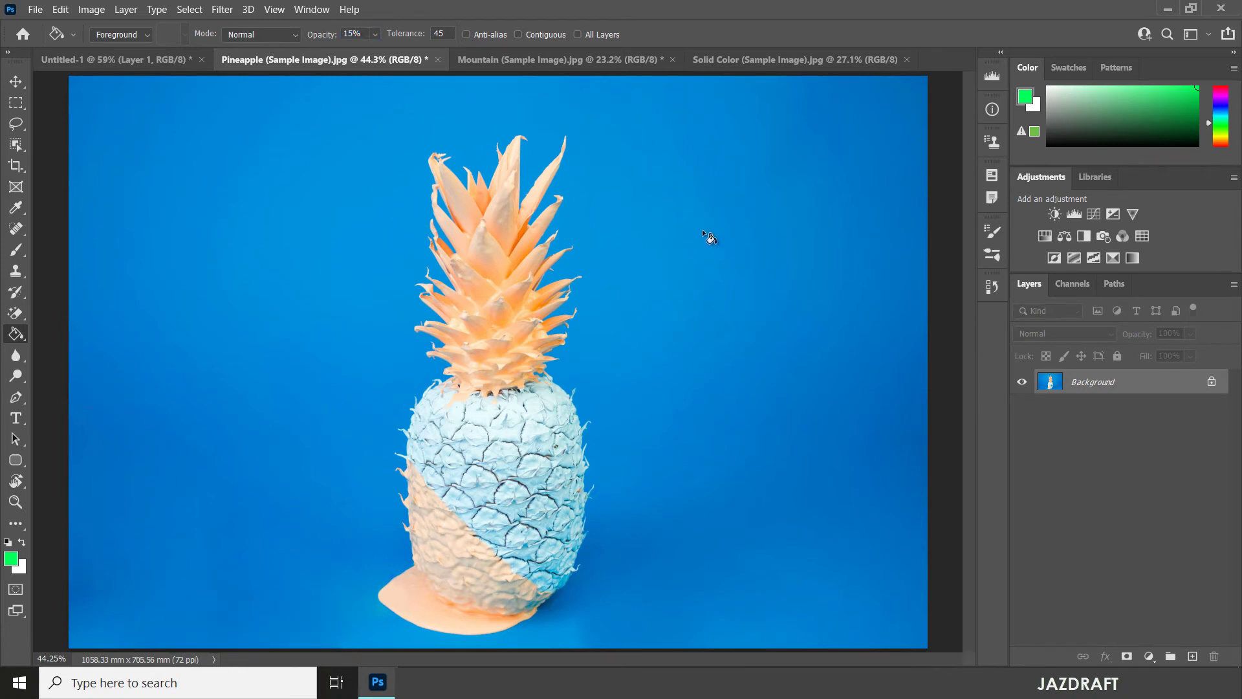
{"action": "left_click", "coordinate": [689, 198]}
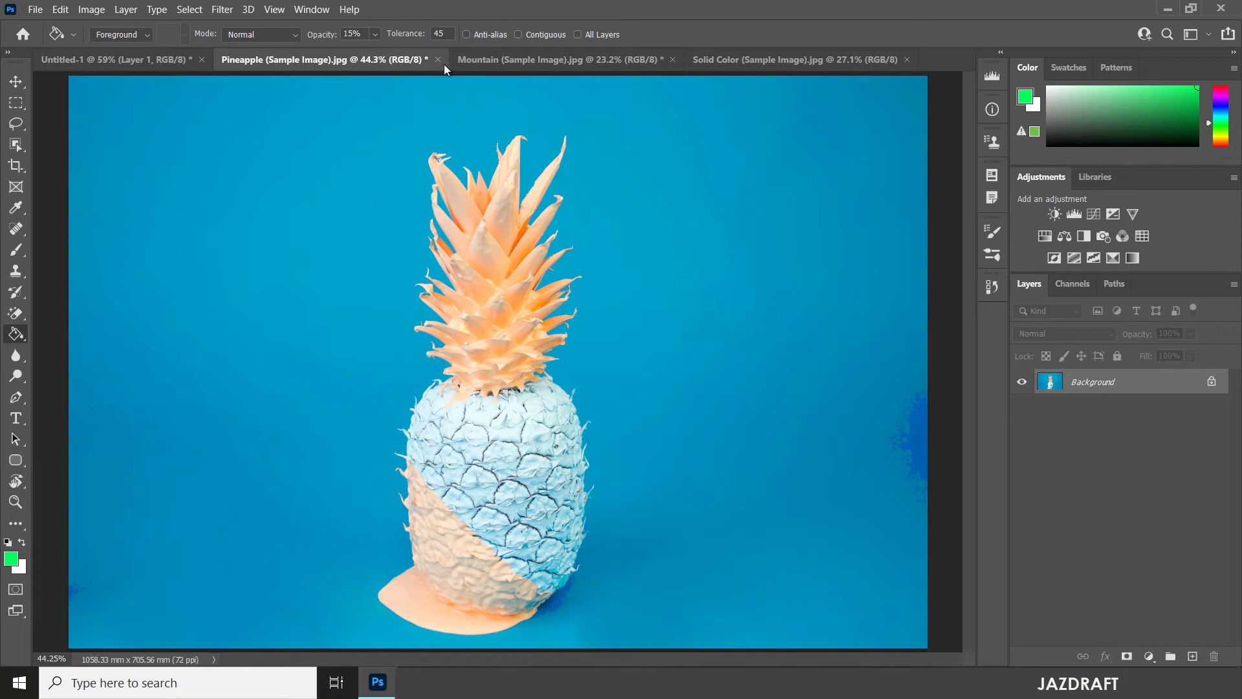
{"action": "left_click_drag", "start_coordinate": [324, 40], "coordinate": [343, 43]}
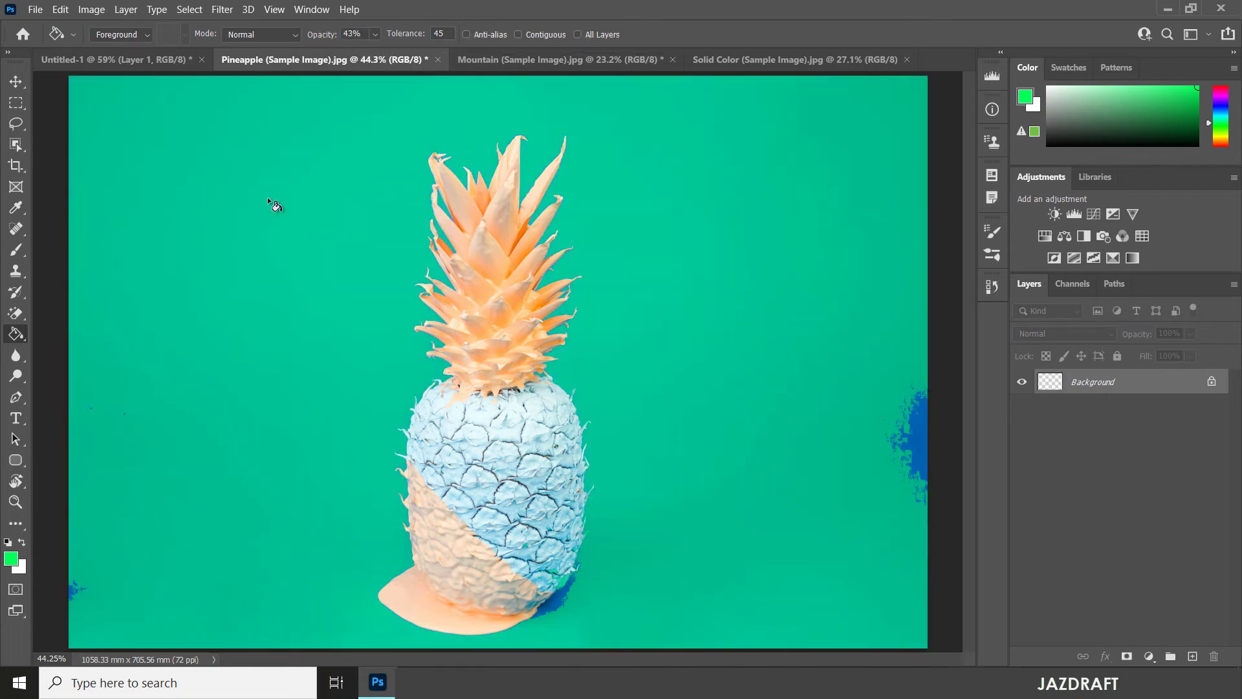
{"action": "left_click", "coordinate": [268, 200]}
{"action": "key", "text": "ctrl+z"}
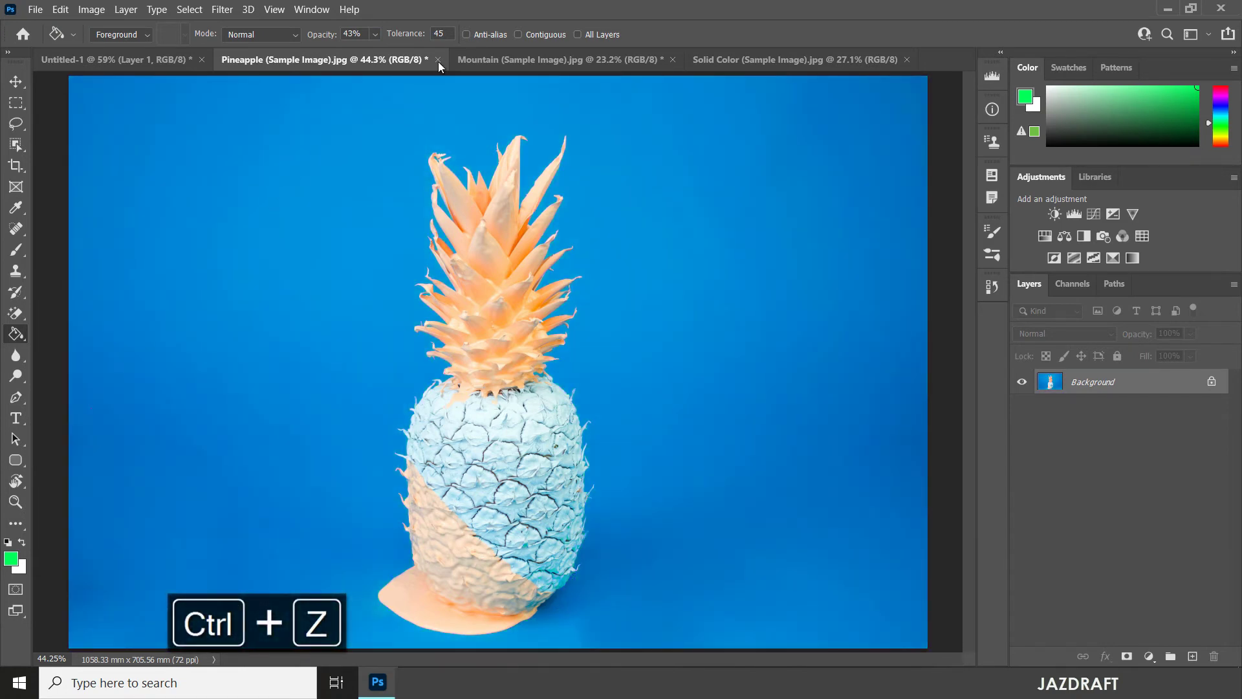
- Enable Contiguous for the Paint Bucket, switch to the Mountain sample image, and set the fill opacity to 100%
{"action": "left_click", "coordinate": [517, 34]}
{"action": "left_click", "coordinate": [540, 60]}
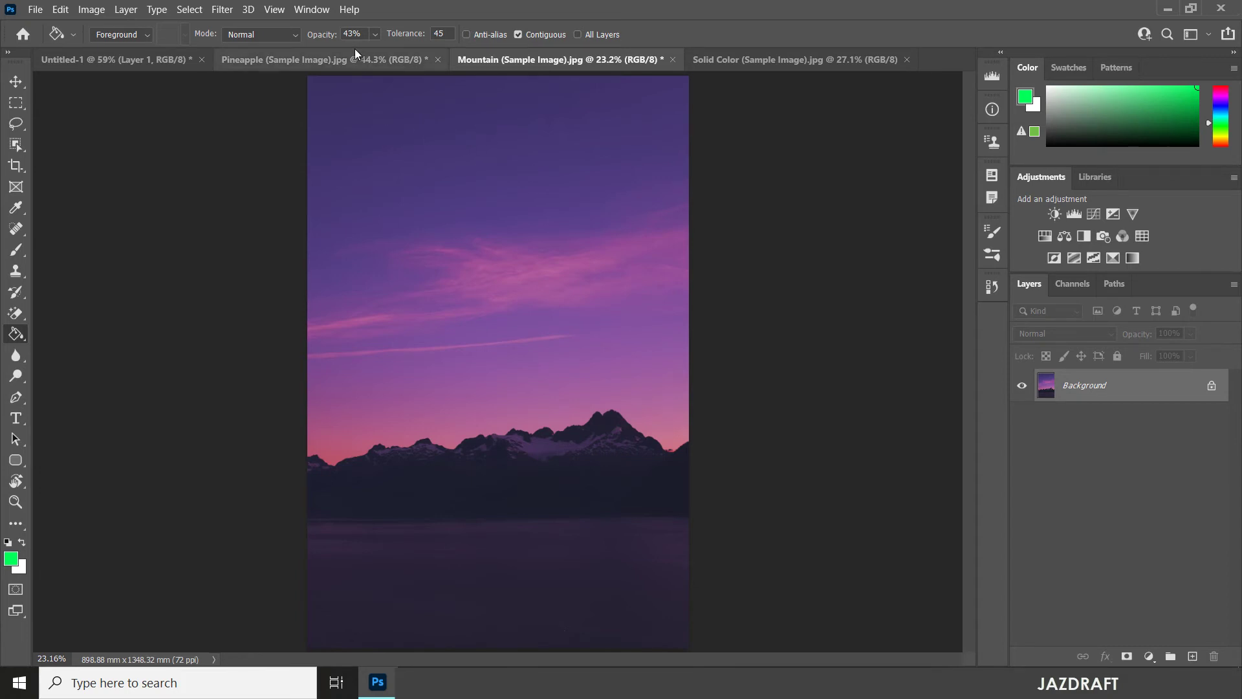
{"action": "left_click_drag", "start_coordinate": [322, 35], "coordinate": [568, 88]}
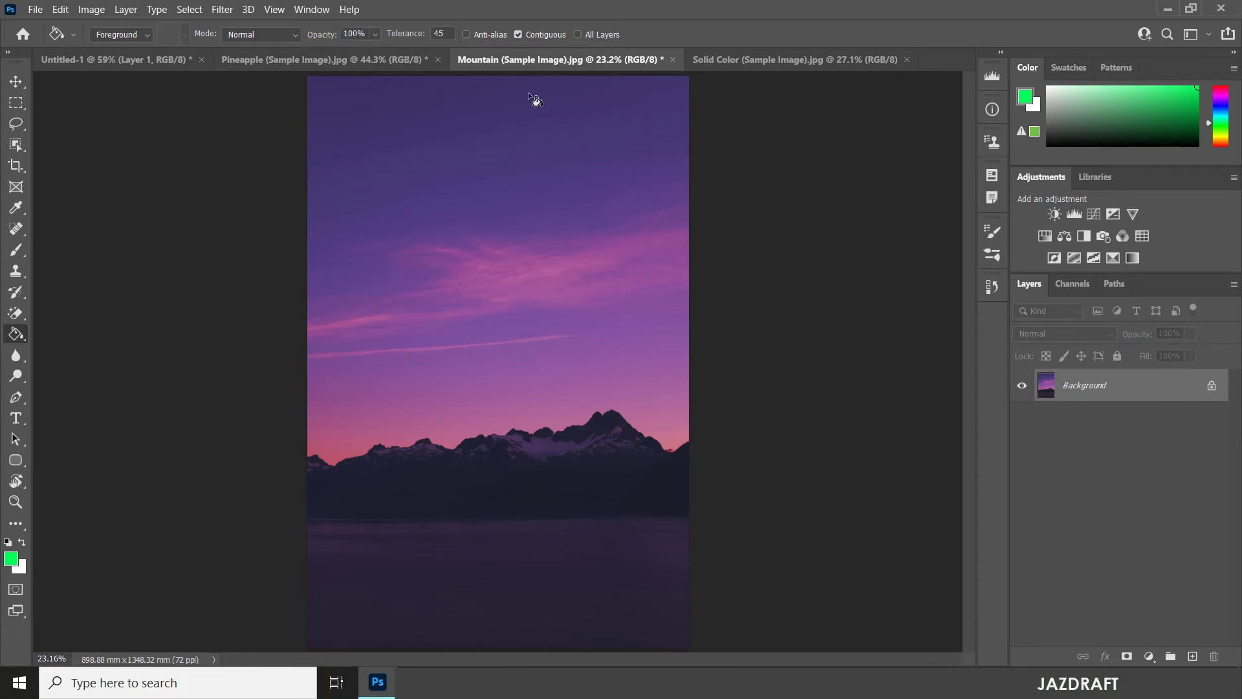
- Try contiguous green fills from two different spots in the upper sky, undoing each fill
{"action": "left_click", "coordinate": [417, 115]}
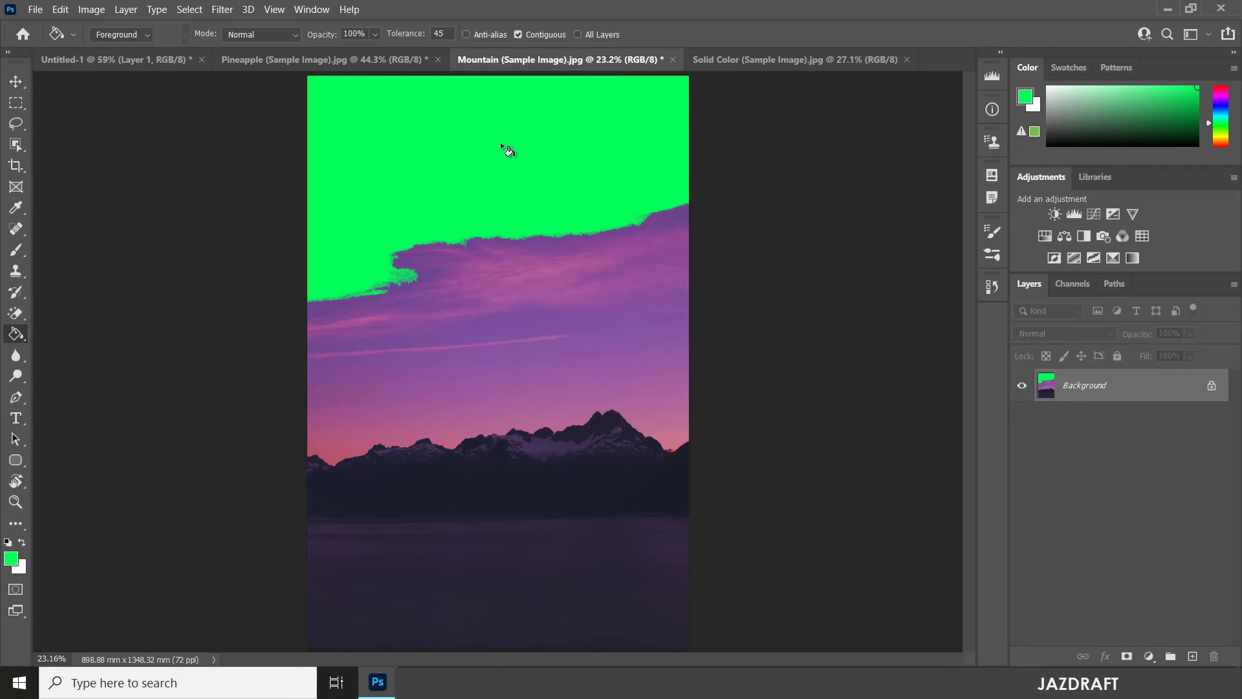
{"action": "key", "text": "ctrl+z"}
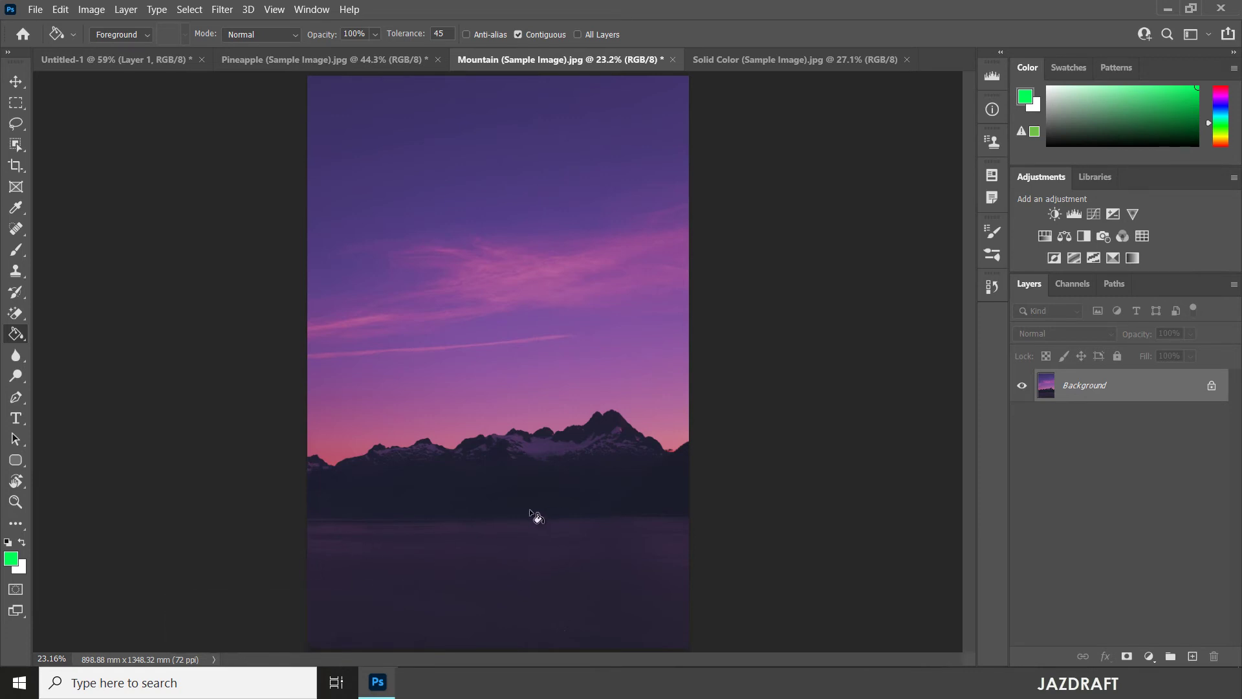
{"action": "key", "text": "ctrl+z"}
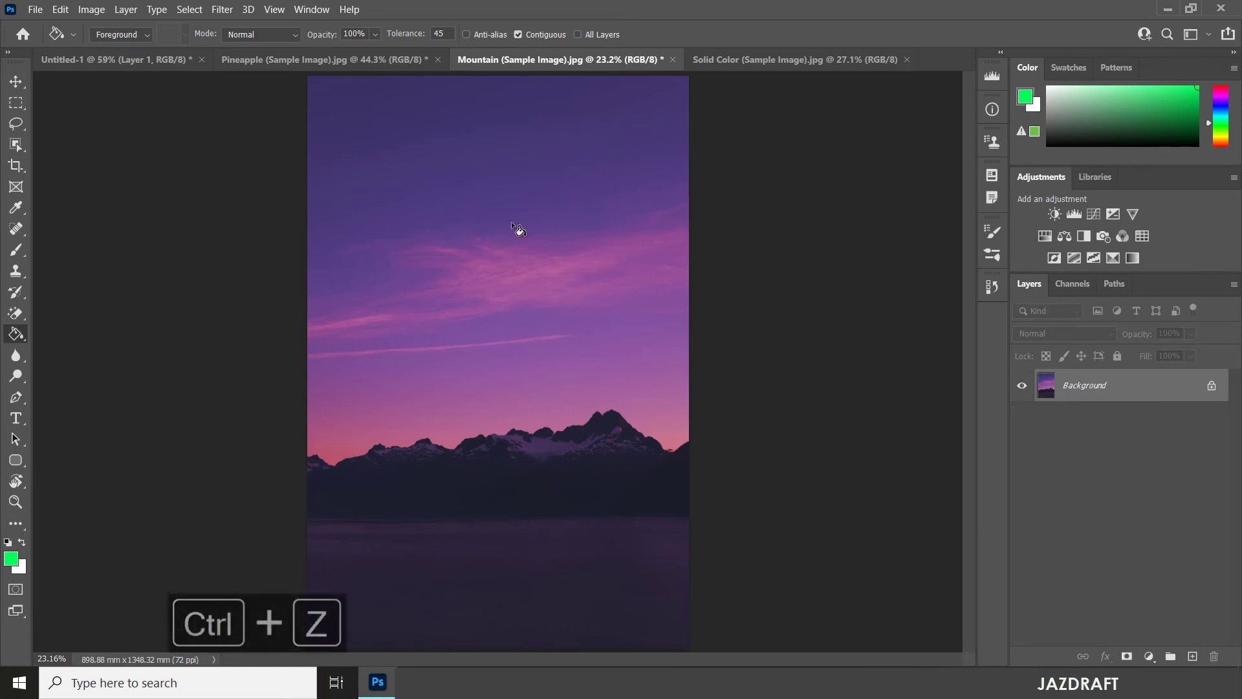
{"action": "left_click", "coordinate": [478, 150]}
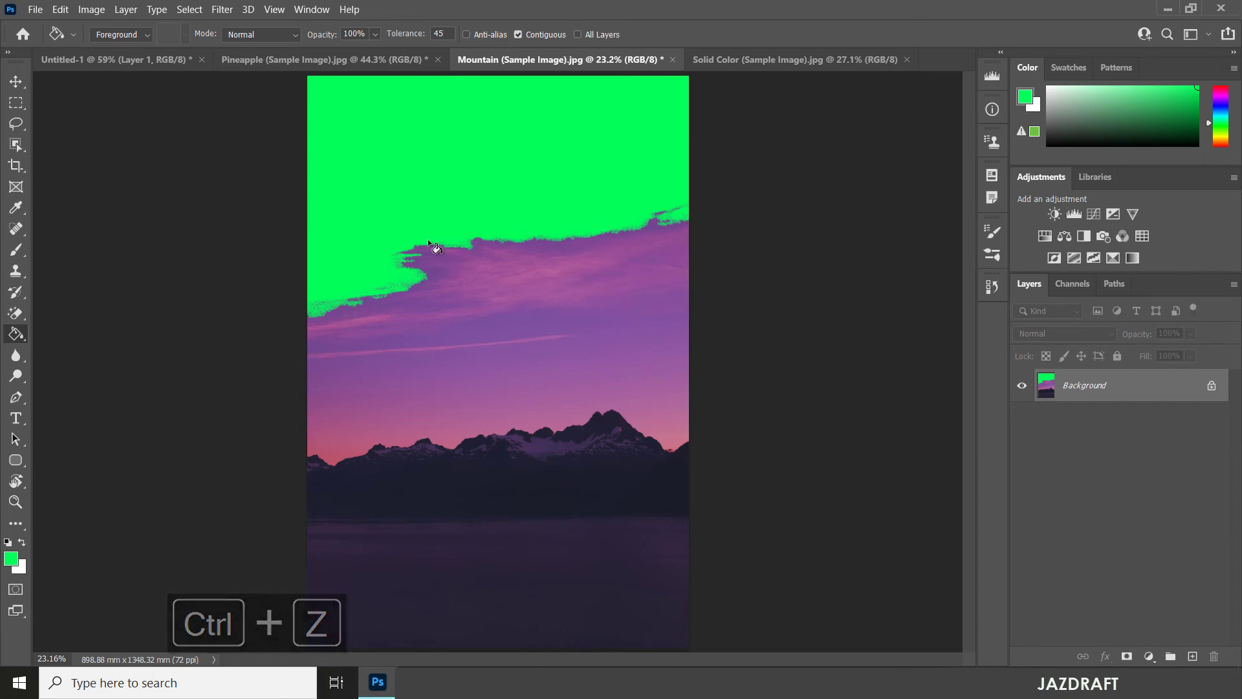
{"action": "key", "text": "ctrl+z"}
- Turn off Contiguous, try filling the upper sky and matching colors elsewhere with green, and undo the fill
{"action": "left_click", "coordinate": [518, 34]}
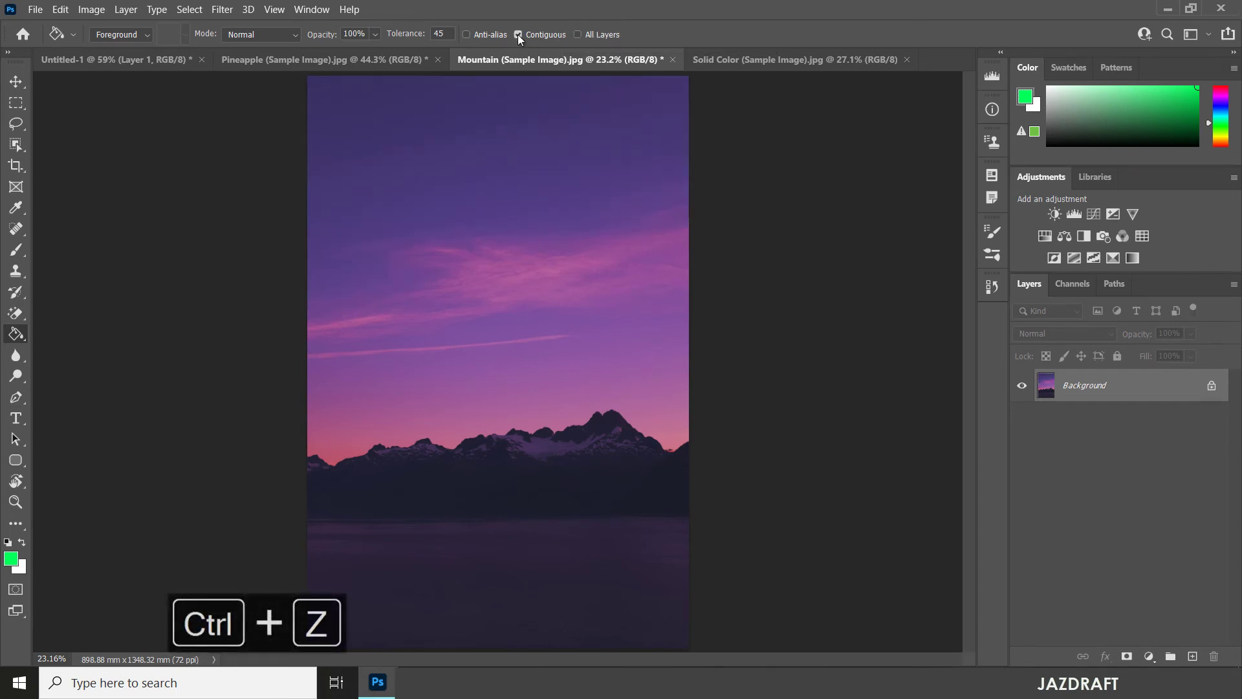
{"action": "left_click", "coordinate": [421, 107]}
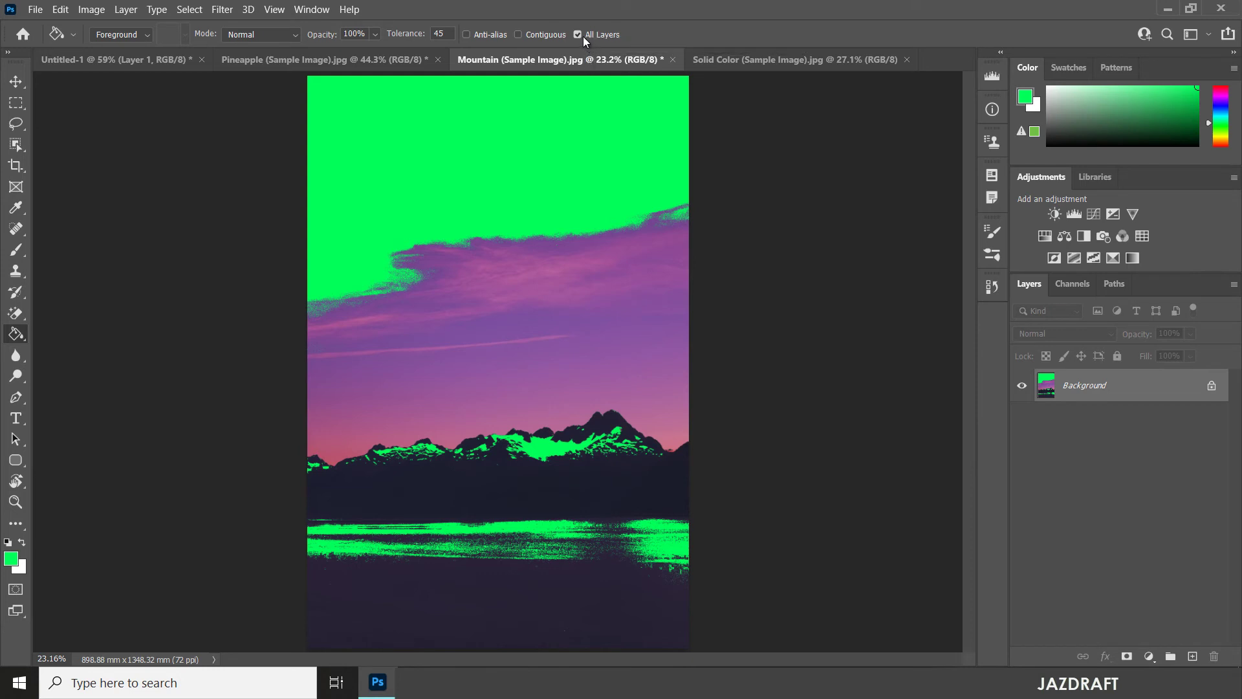
{"action": "key", "text": "ctrl+z"}
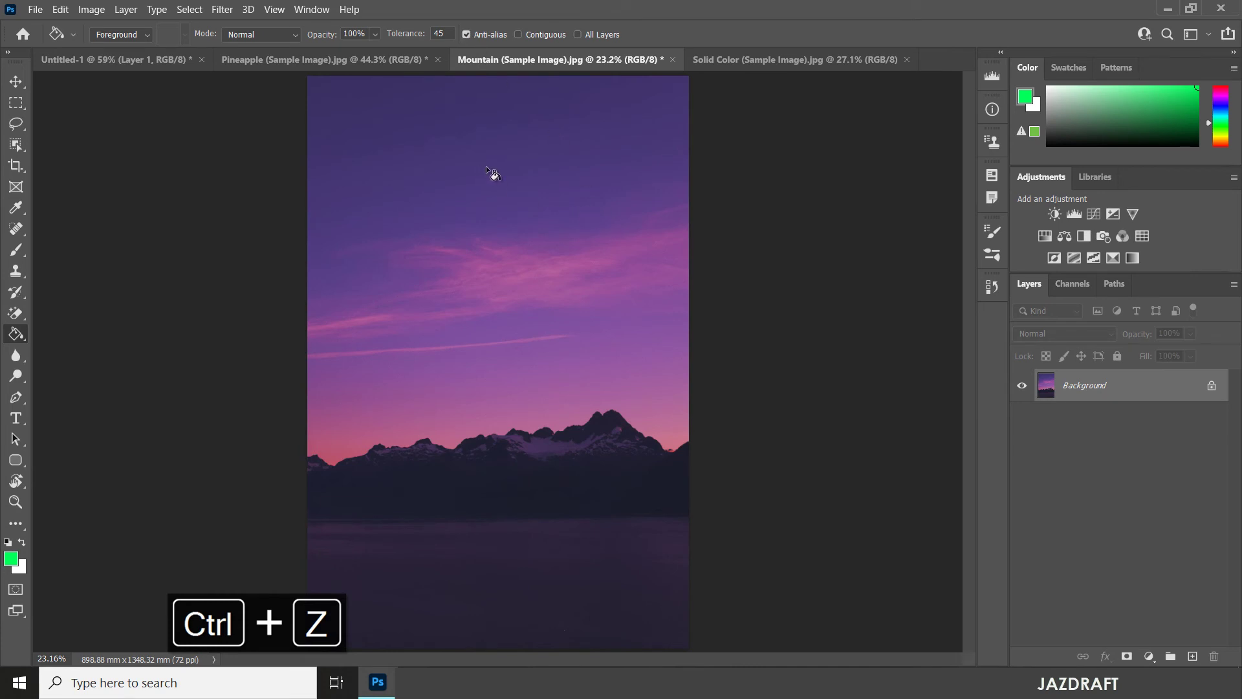
- With Anti-alias enabled and Contiguous off, try green fills from two spots in the upper sky, undoing the first
{"action": "left_click", "coordinate": [511, 188]}
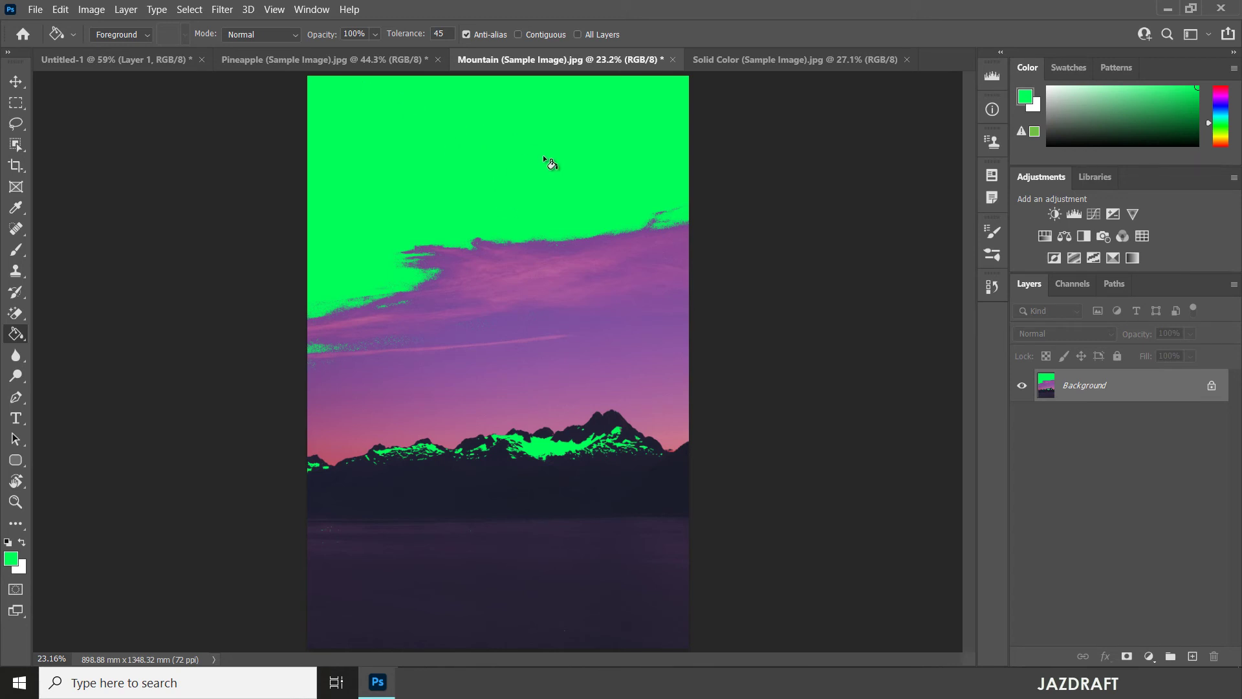
{"action": "key", "text": "ctrl+z"}
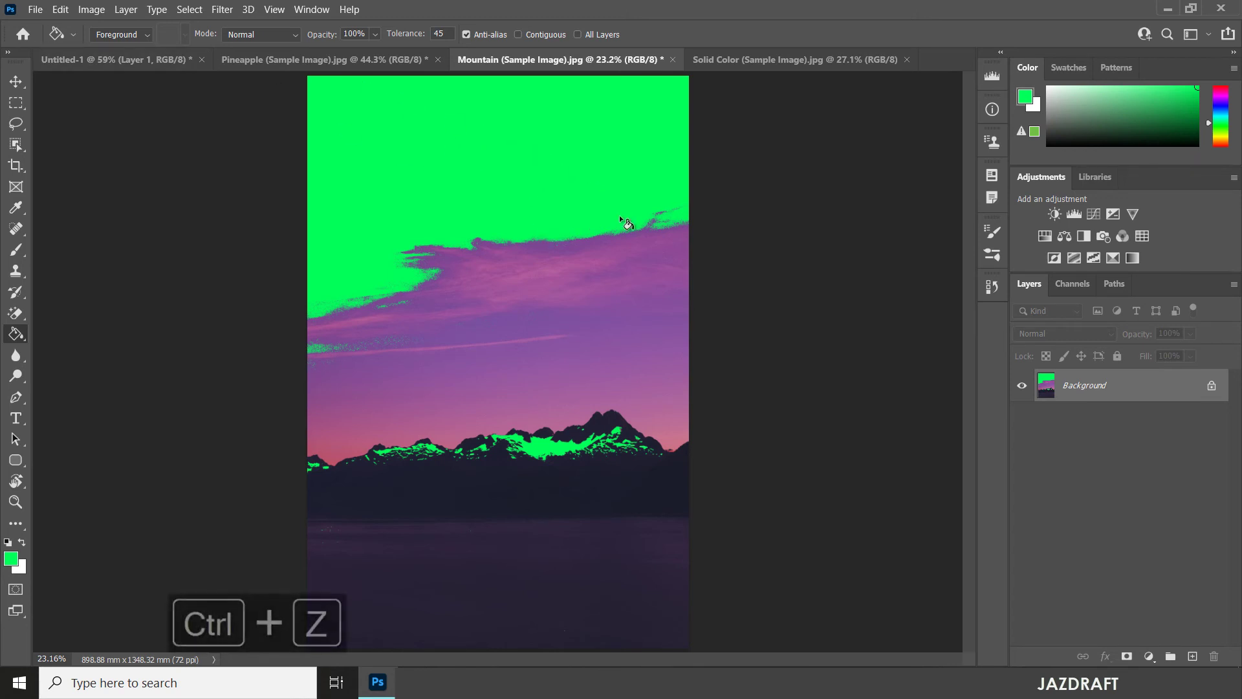
{"action": "left_click", "coordinate": [446, 128]}
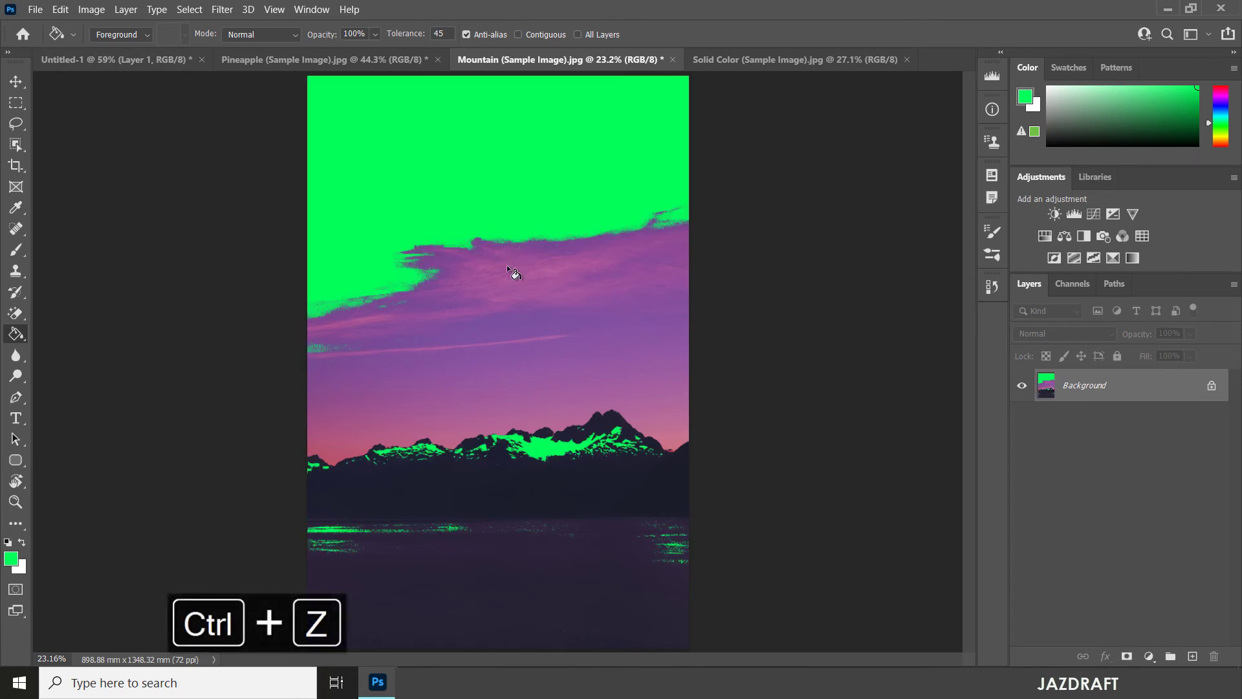
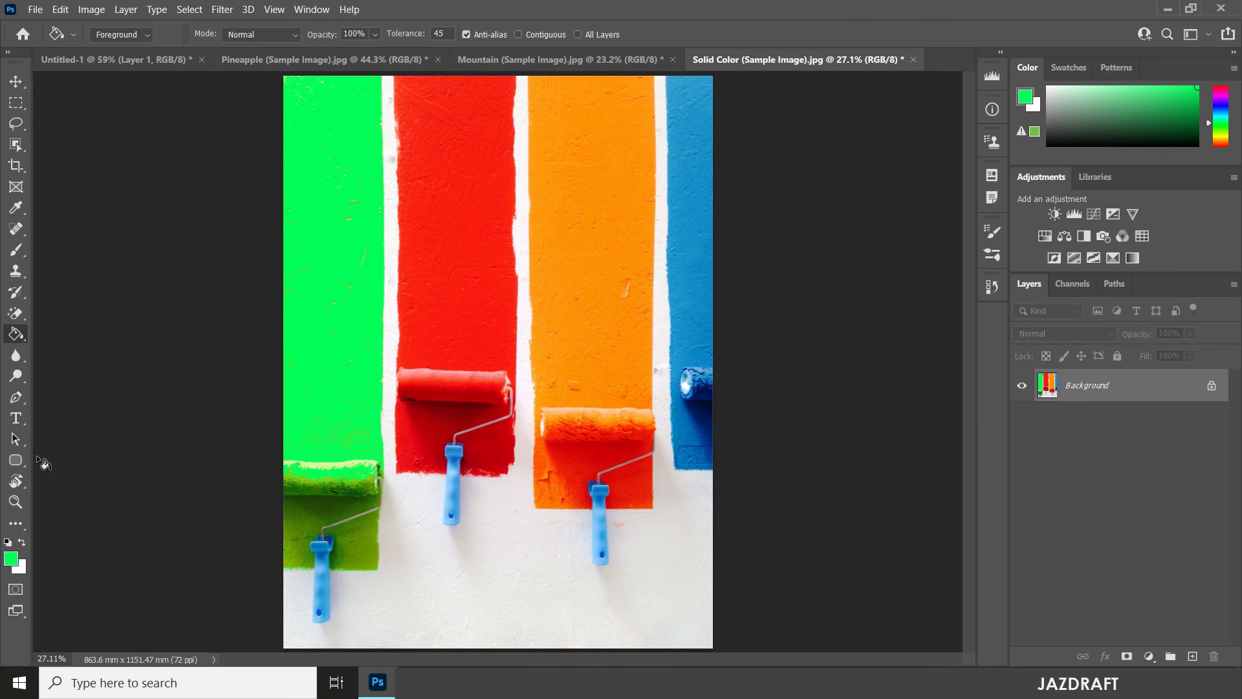
- Return to the Mountain sample image, undo its earlier green fills, and refill the sky with green
{"action": "left_click", "coordinate": [11, 558]}
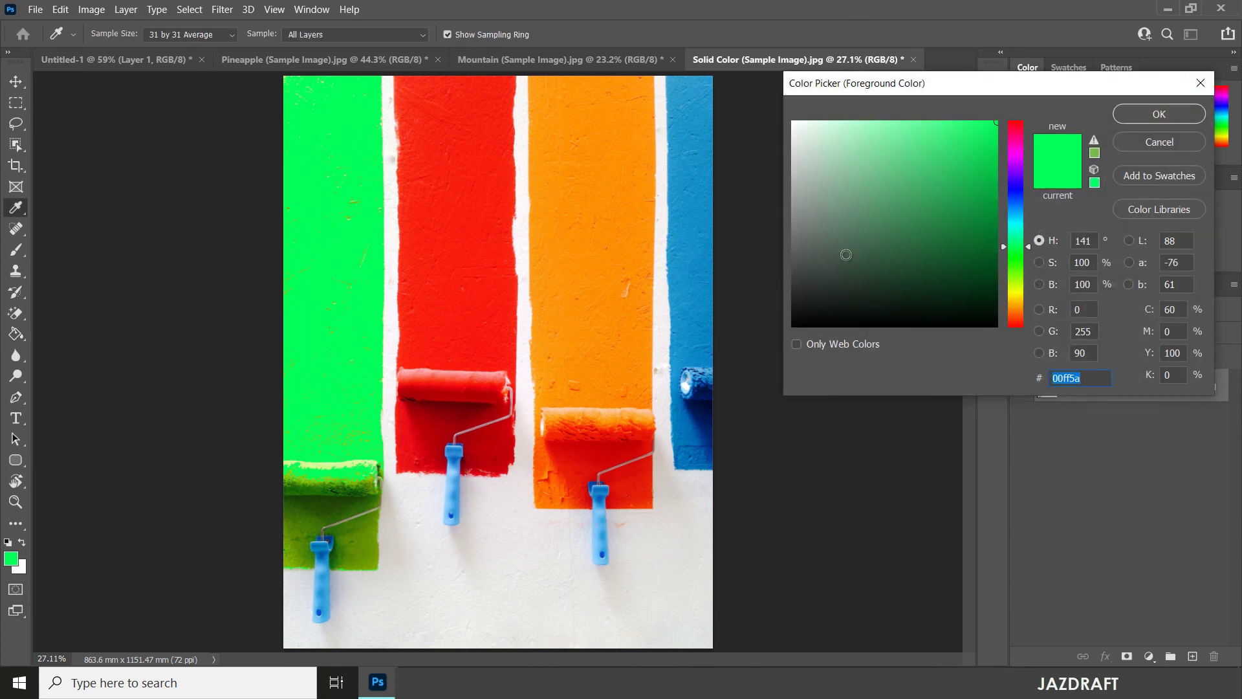
{"action": "left_click", "coordinate": [1160, 141]}
{"action": "left_click", "coordinate": [544, 68]}
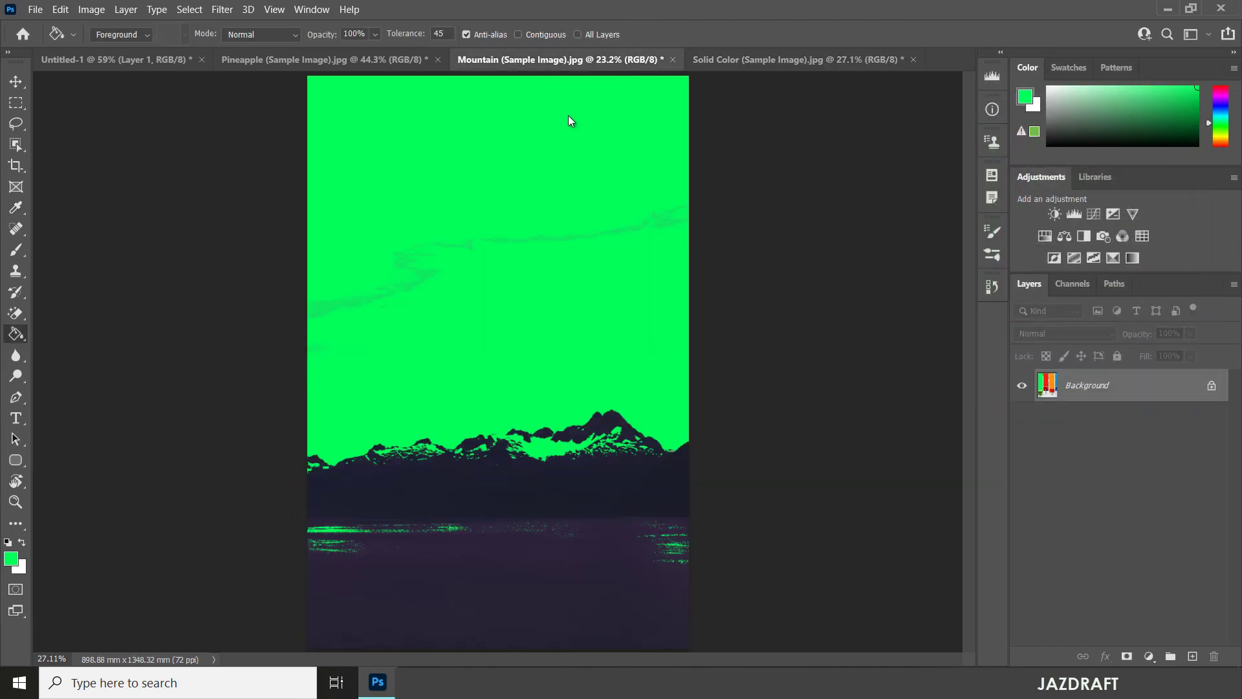
{"action": "key", "text": "ctrl+z"}
{"action": "key", "text": "ctrl+z"}
{"action": "key", "text": "ctrl+z"}
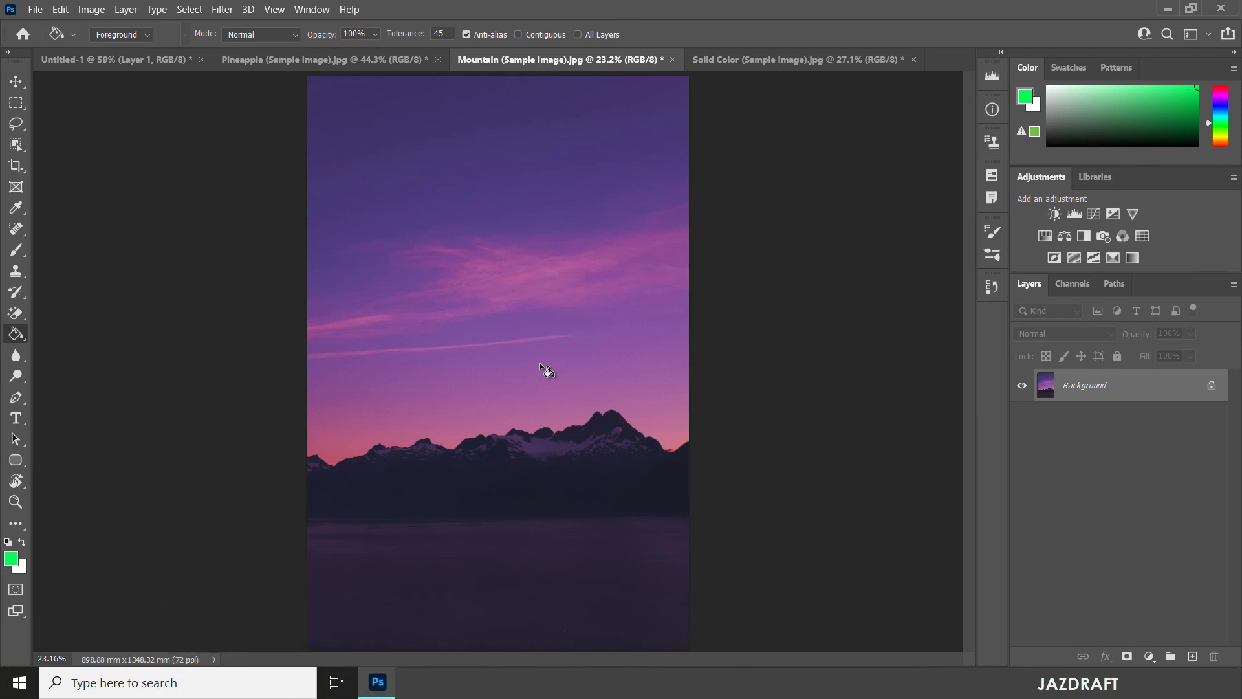
{"action": "left_click", "coordinate": [519, 125]}
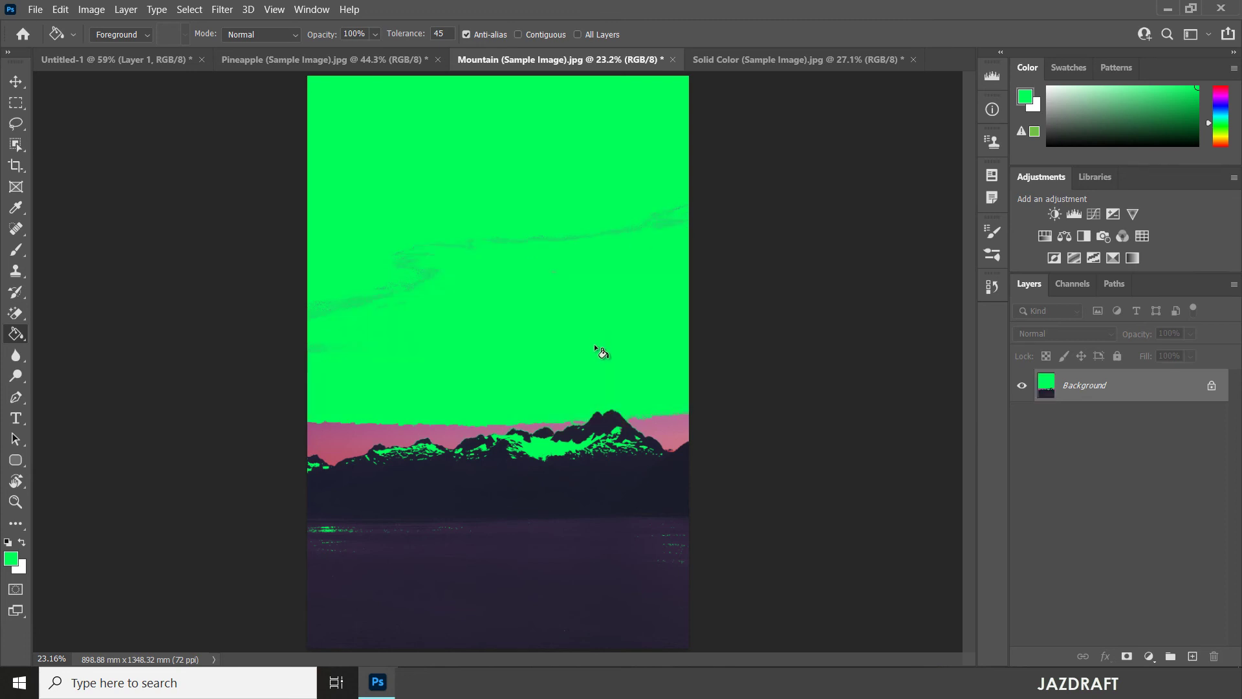
- Fill the remaining pink strip of sky just above the mountains with green
{"action": "left_click", "coordinate": [340, 428]}
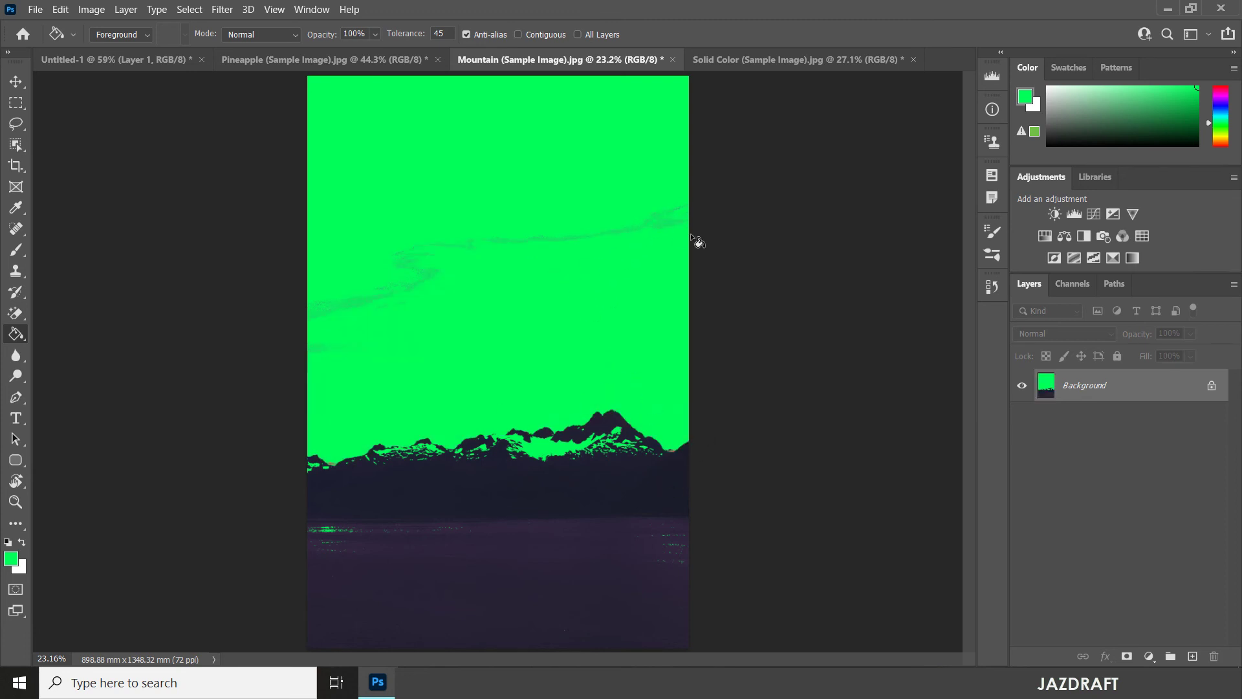
- Switch to the Solid Color sample image and set the foreground color to yellow, eaff00
{"action": "left_click", "coordinate": [808, 58]}
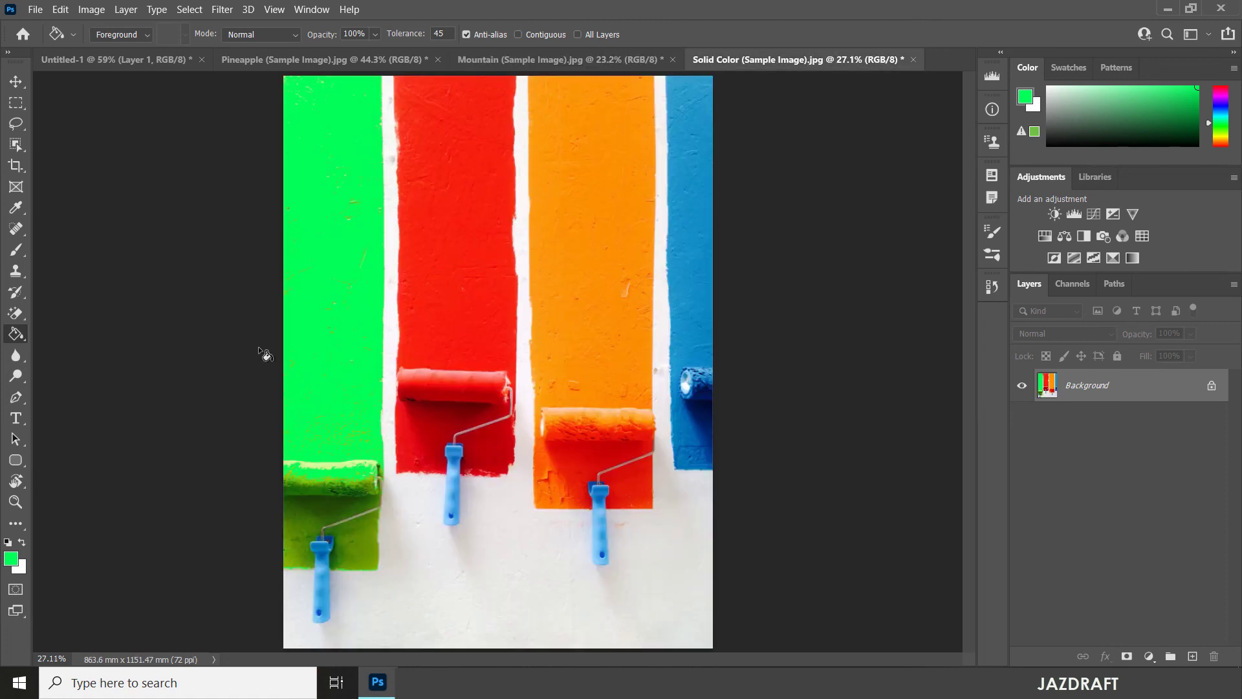
{"action": "left_click", "coordinate": [10, 558]}
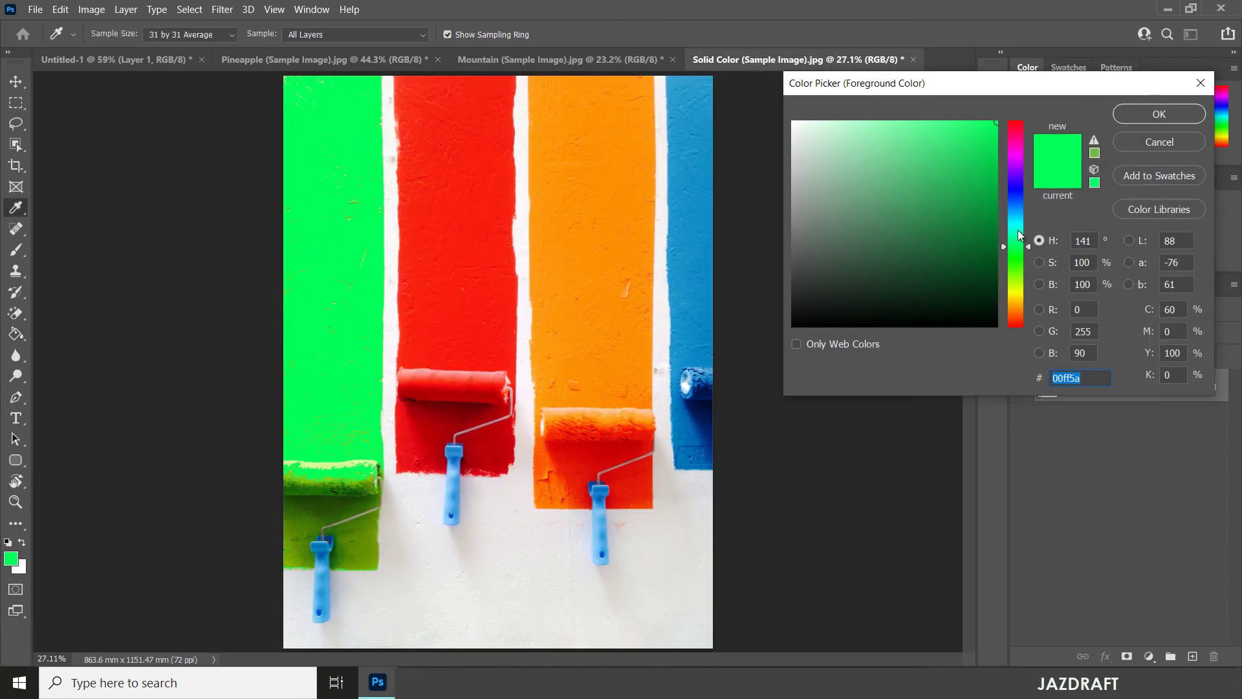
{"action": "left_click", "coordinate": [1015, 290]}
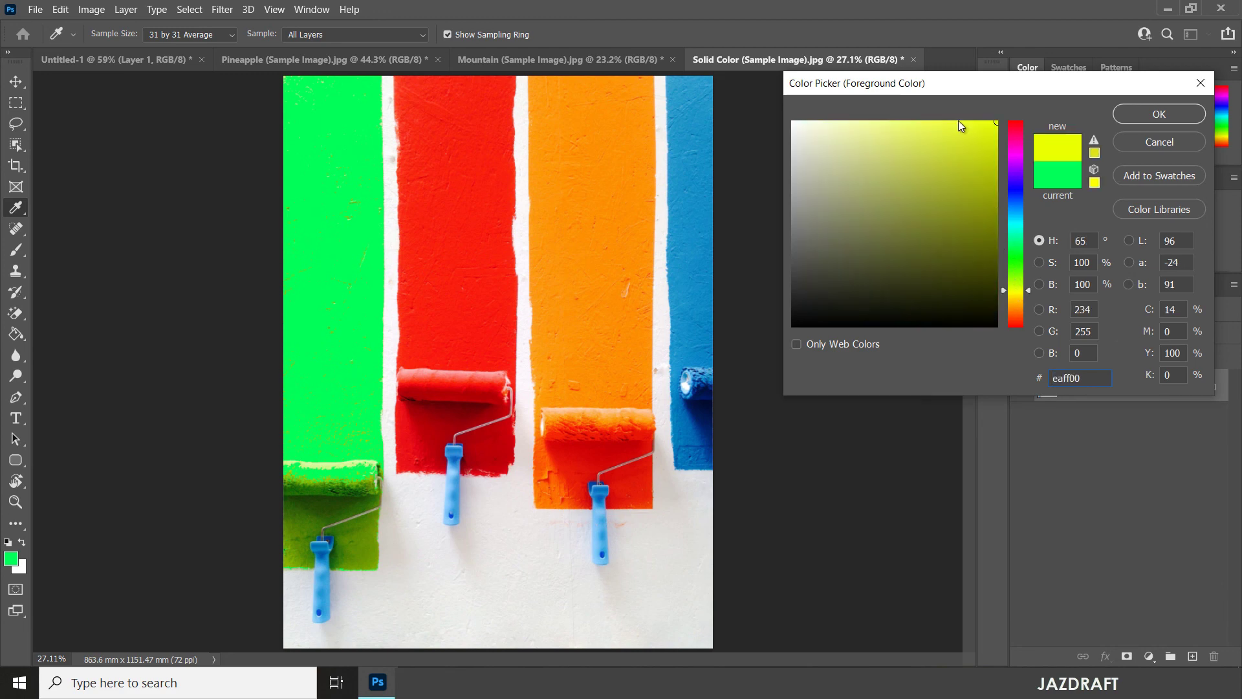
{"action": "key", "text": "g"}
{"action": "left_click", "coordinate": [1129, 114]}
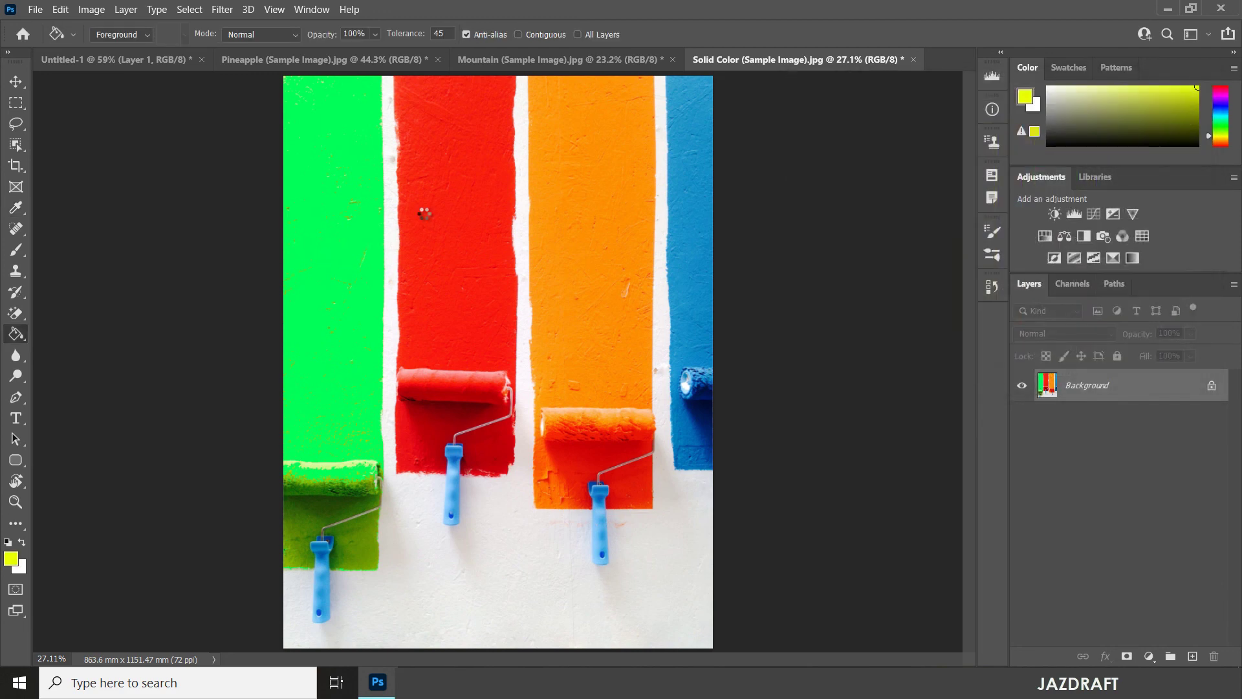
- Undo a trial yellow fill of the red stripe with Contiguous off, and refill the stripe with Anti-alias off and Contiguous on
{"action": "left_click", "coordinate": [425, 214]}
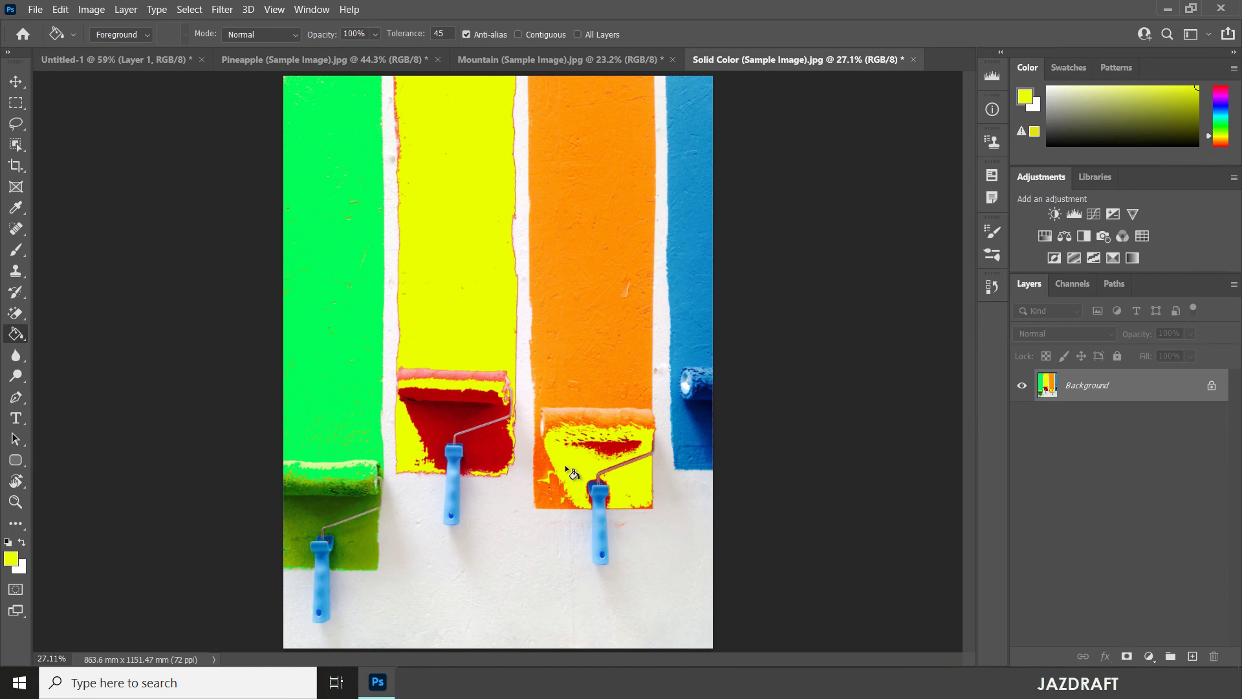
{"action": "left_click", "coordinate": [501, 34]}
{"action": "key", "text": "ctrl+z"}
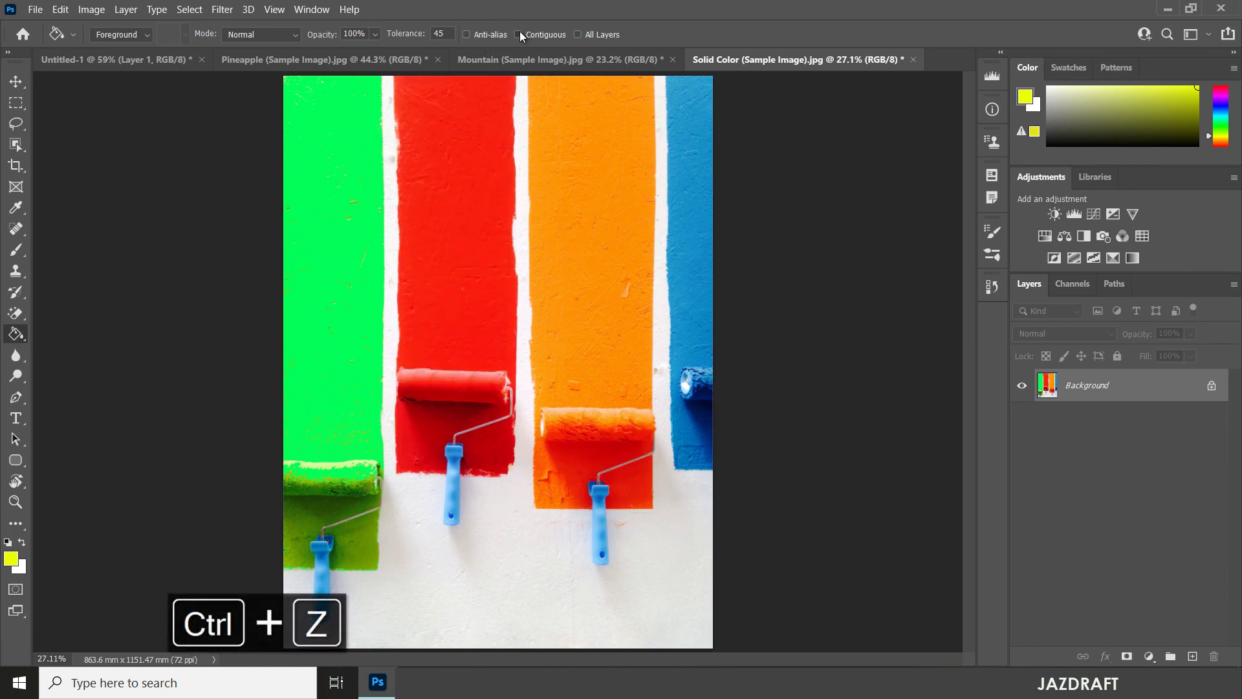
{"action": "left_click", "coordinate": [464, 173]}
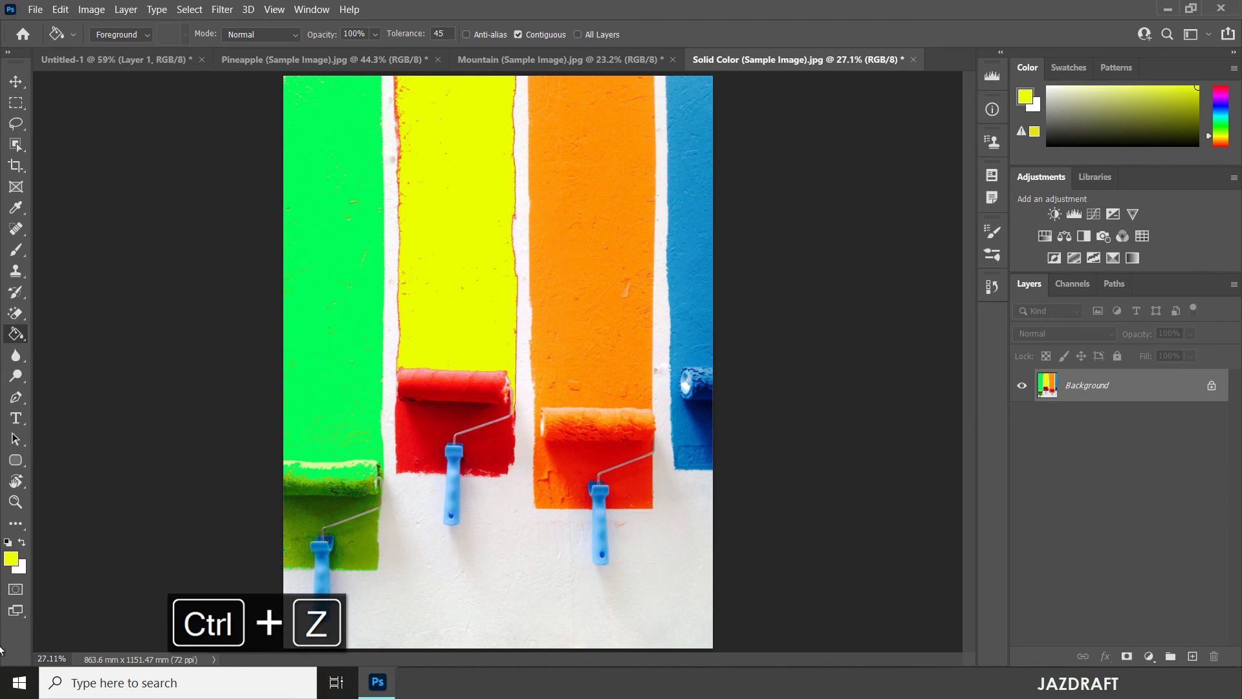
- Set the foreground color to blue, 007eff, and fill the white wall plus the leftover white patch beside the orange stripe's roller handle
{"action": "left_click", "coordinate": [11, 557]}
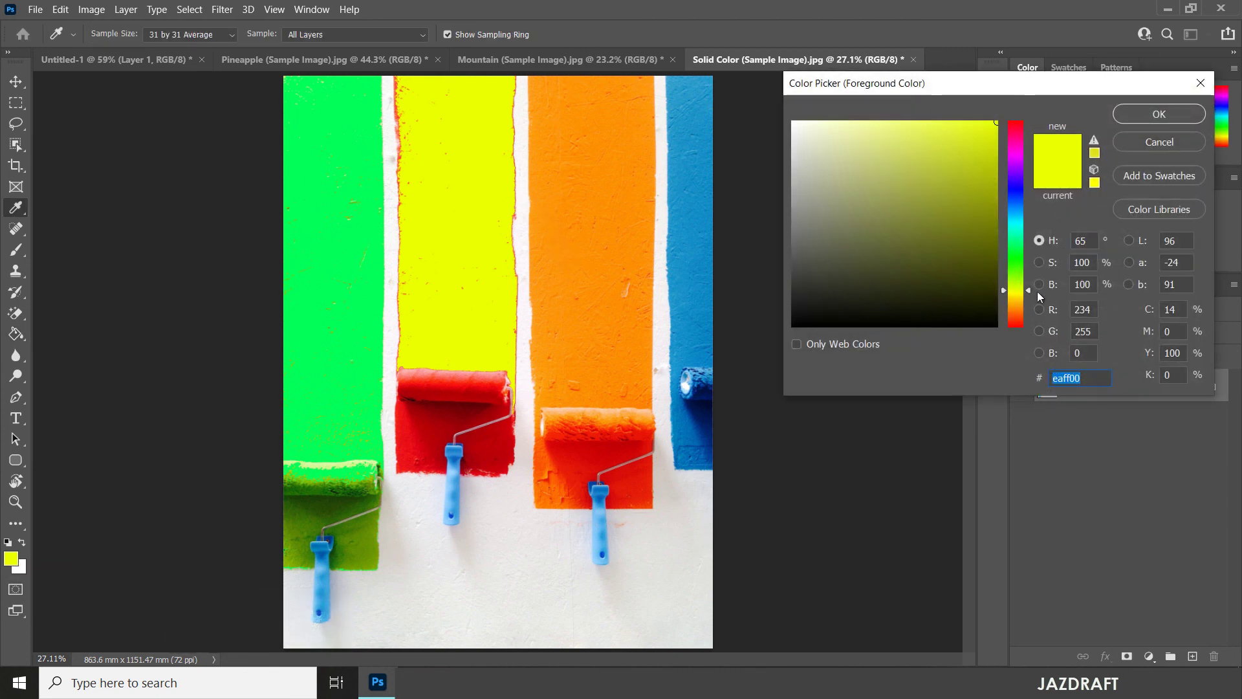
{"action": "left_click", "coordinate": [1020, 206]}
{"action": "left_click", "coordinate": [1159, 114]}
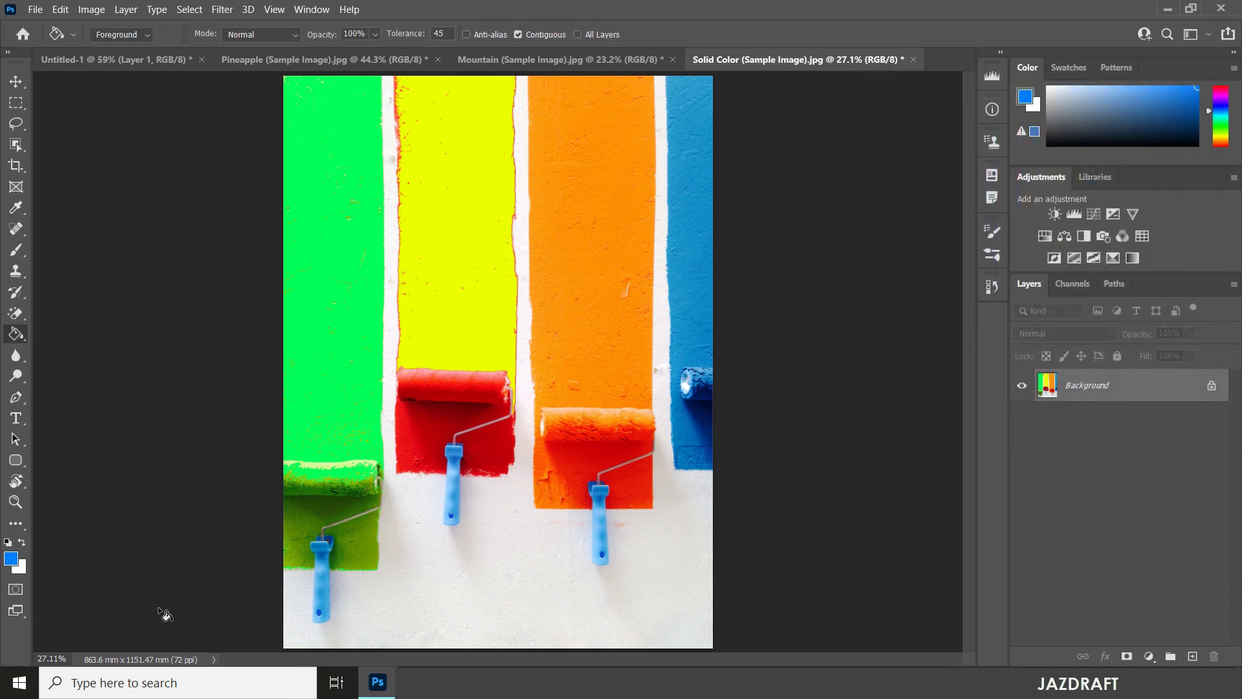
{"action": "left_click", "coordinate": [510, 603]}
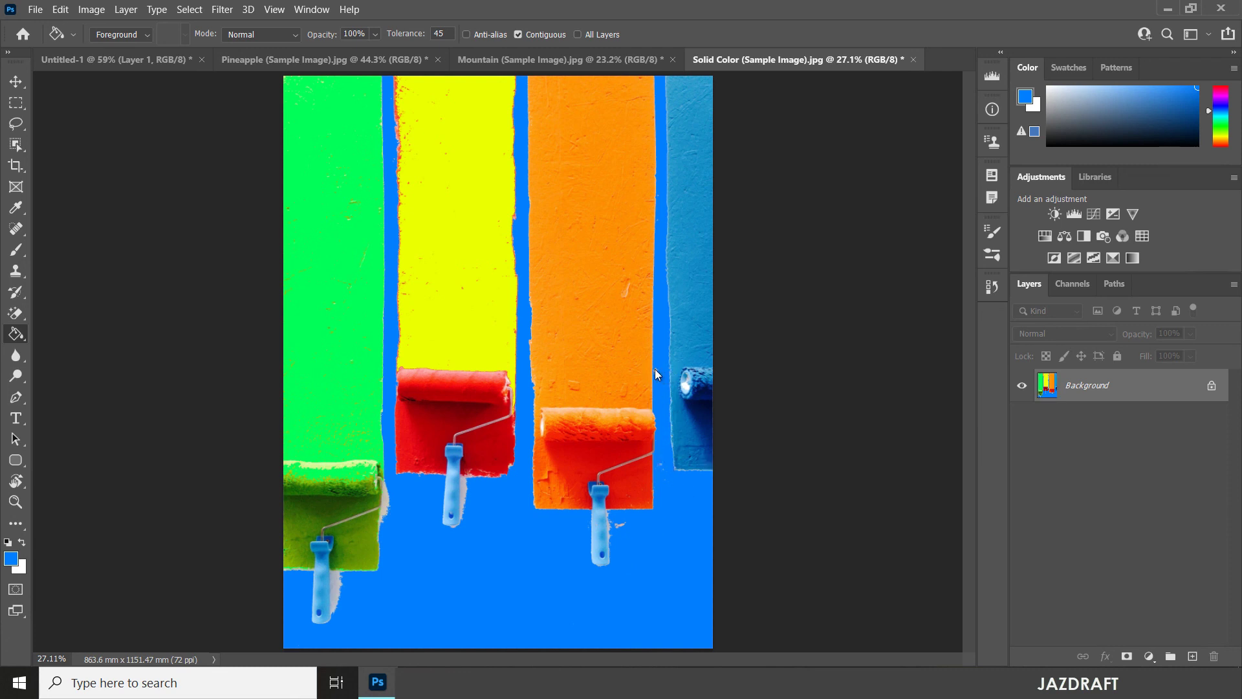
{"action": "left_click", "coordinate": [617, 529]}
- Set the foreground color to red, ff0000, and fill the orange stripe with it
{"action": "left_click", "coordinate": [10, 558]}
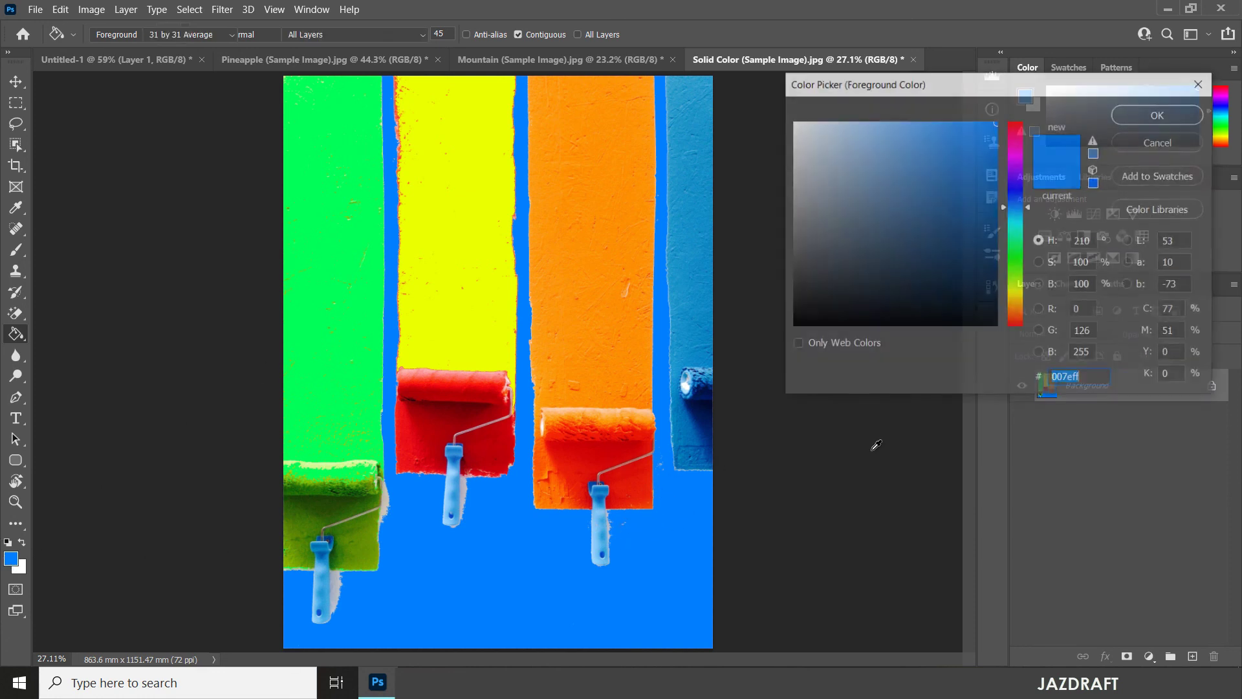
{"action": "left_click", "coordinate": [1017, 253]}
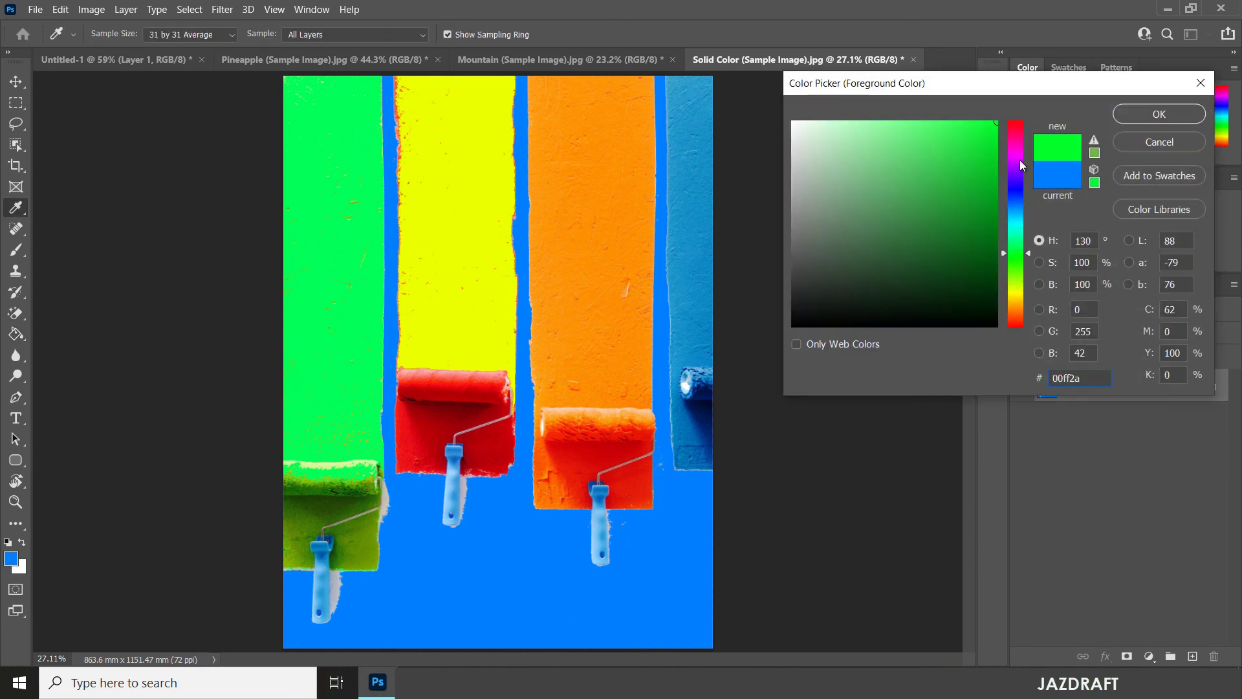
{"action": "left_click", "coordinate": [1019, 317]}
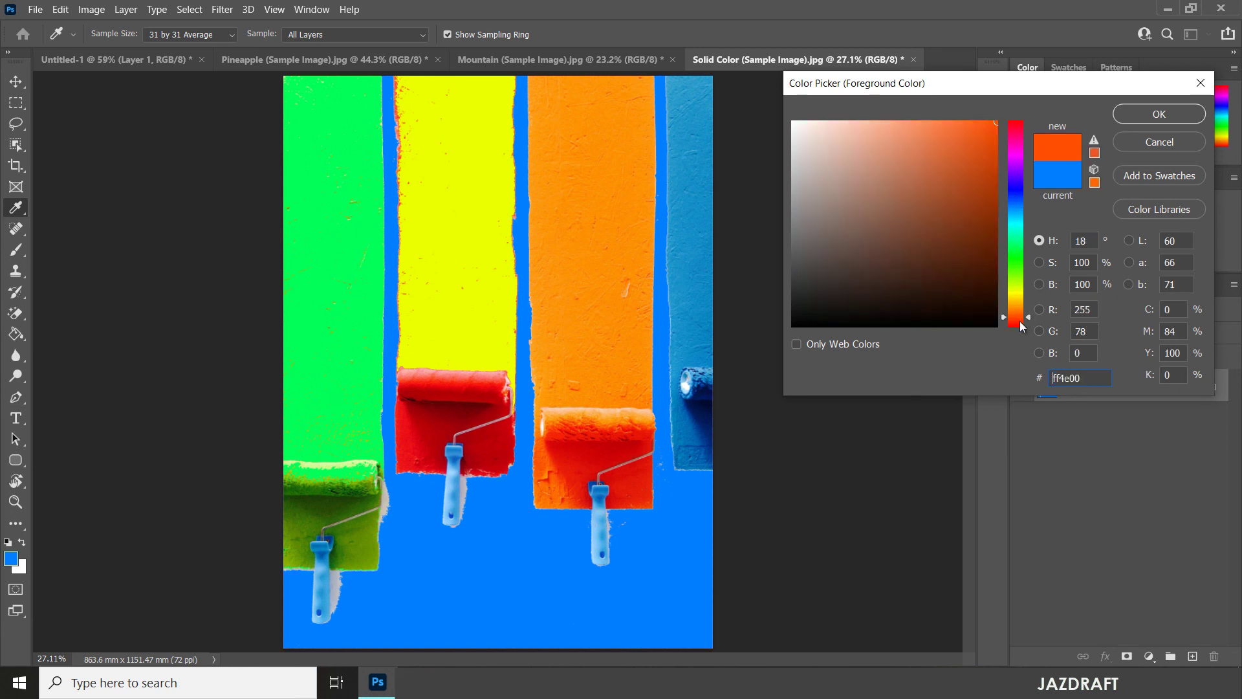
{"action": "left_click", "coordinate": [1016, 122]}
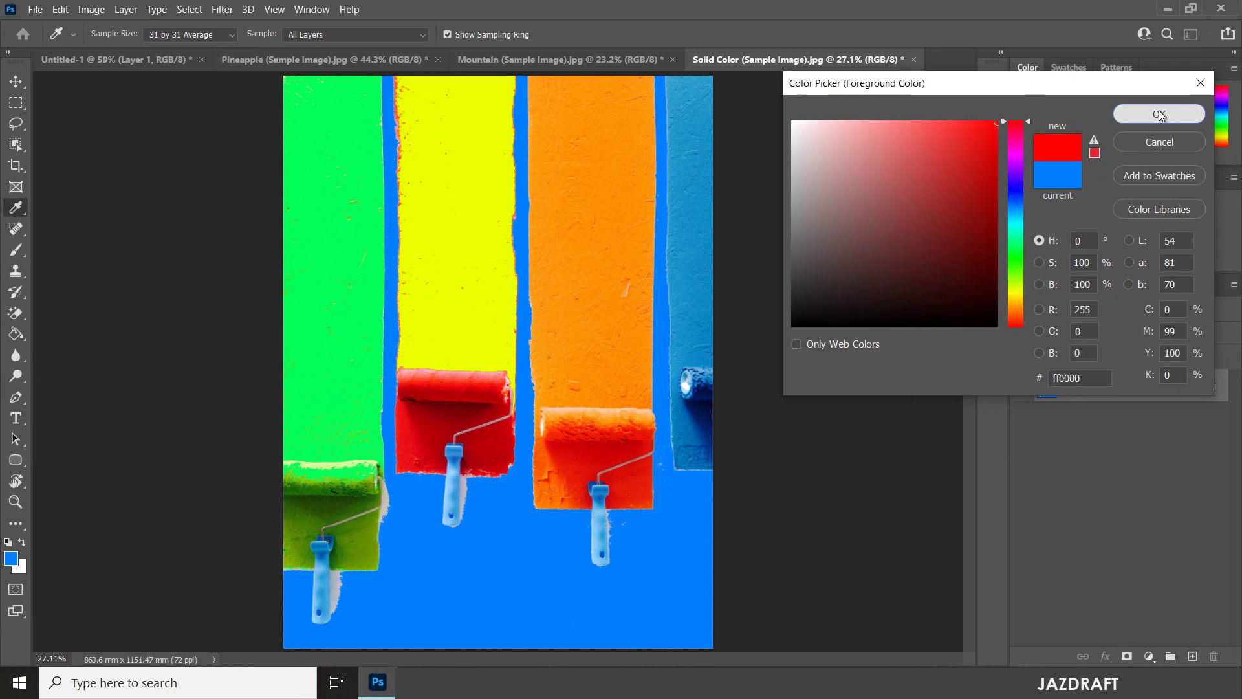
{"action": "left_click", "coordinate": [1159, 114]}
{"action": "key", "text": "g"}
{"action": "left_click", "coordinate": [602, 265]}
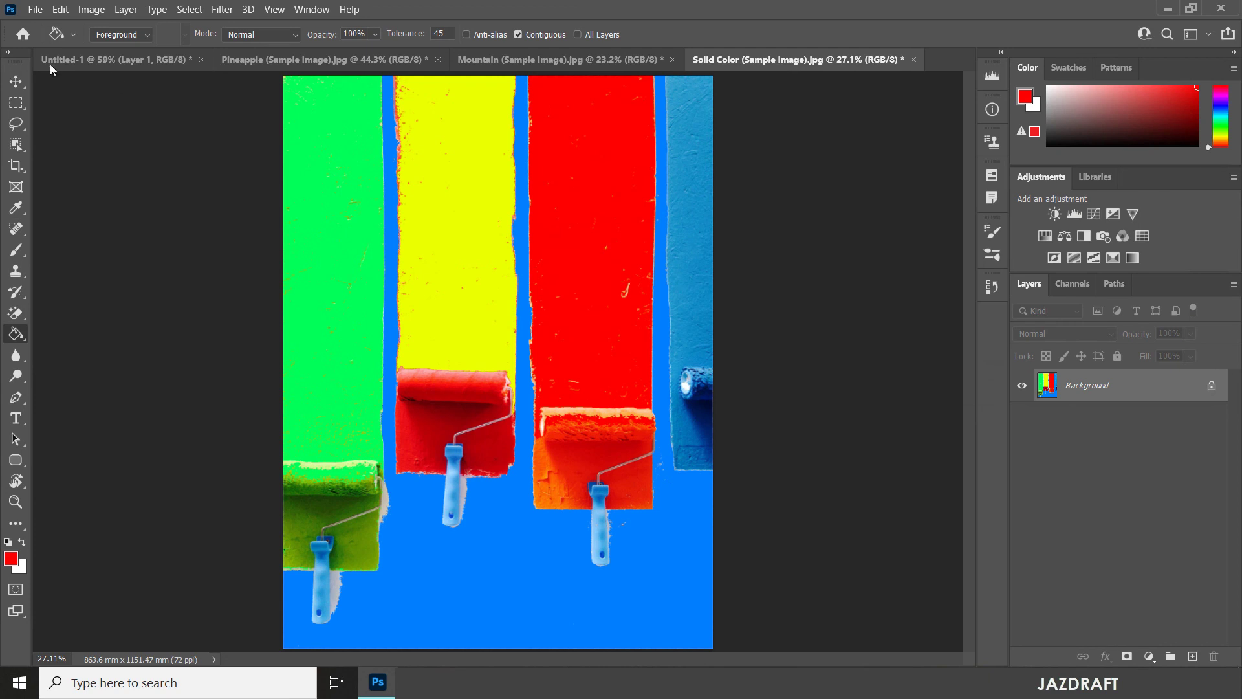
- Undo the last edit in the Untitled-1 document, and fill the blue stripe of the Solid Color sample image with red
{"action": "left_click", "coordinate": [114, 62]}
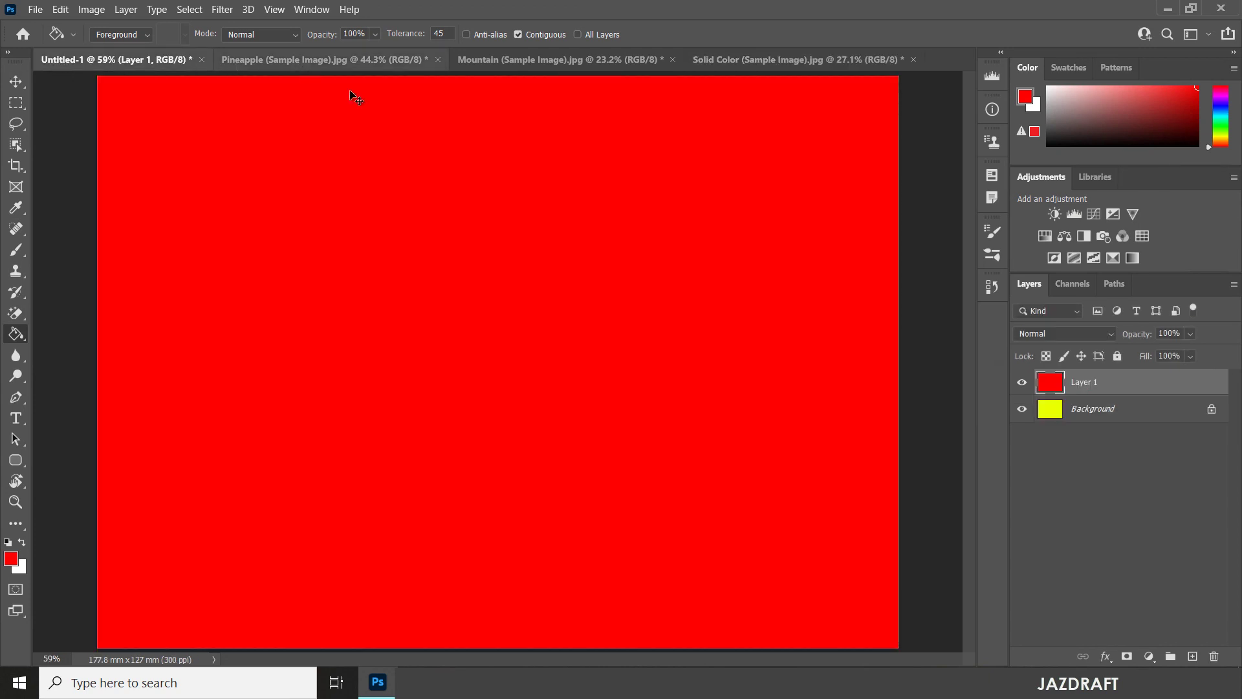
{"action": "key", "text": "ctrl+z"}
{"action": "left_click", "coordinate": [823, 59]}
{"action": "left_click", "coordinate": [699, 318]}
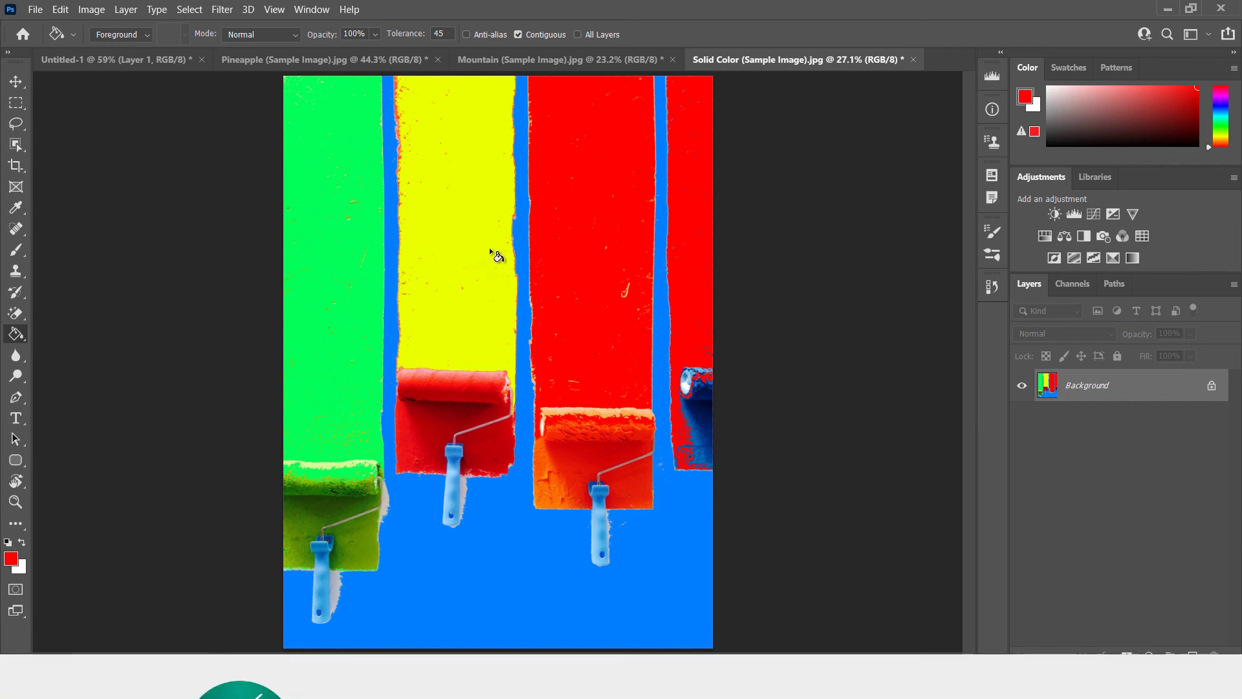
- Undo all the green fills in the Mountain sample image to restore its original sky
{"action": "left_click", "coordinate": [540, 56]}
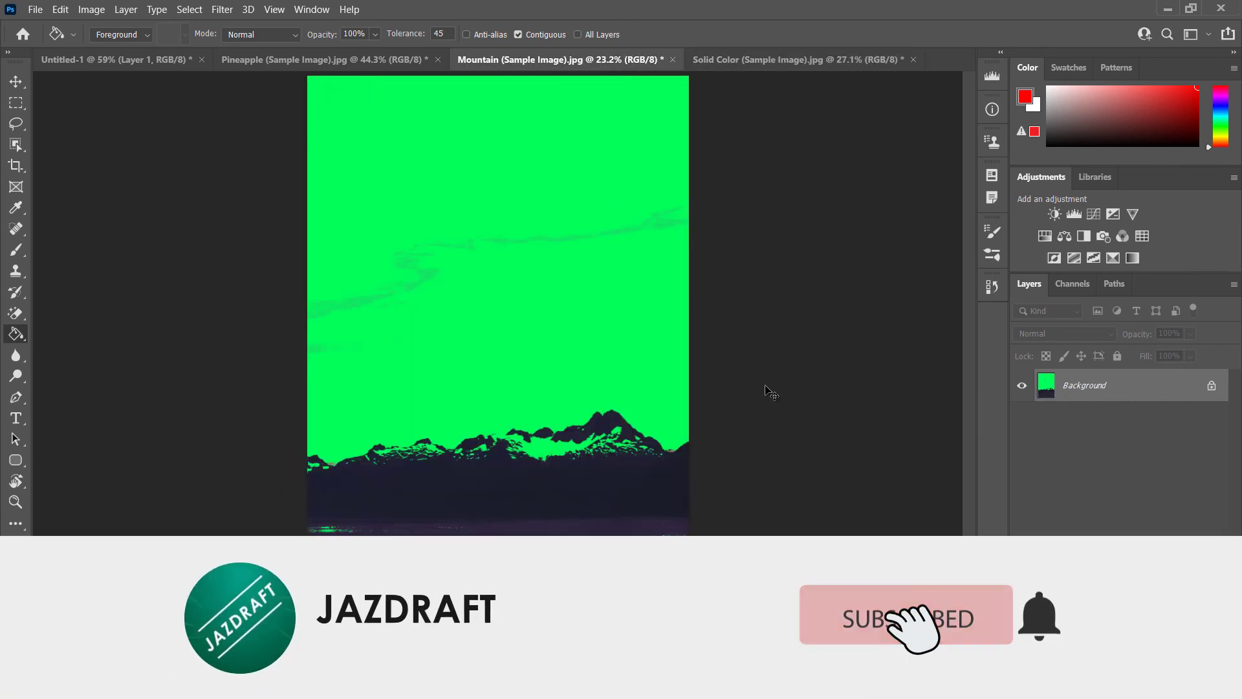
{"action": "key", "text": "ctrl+z"}
{"action": "key", "text": "ctrl+z"}
{"action": "key", "text": "ctrl+z"}
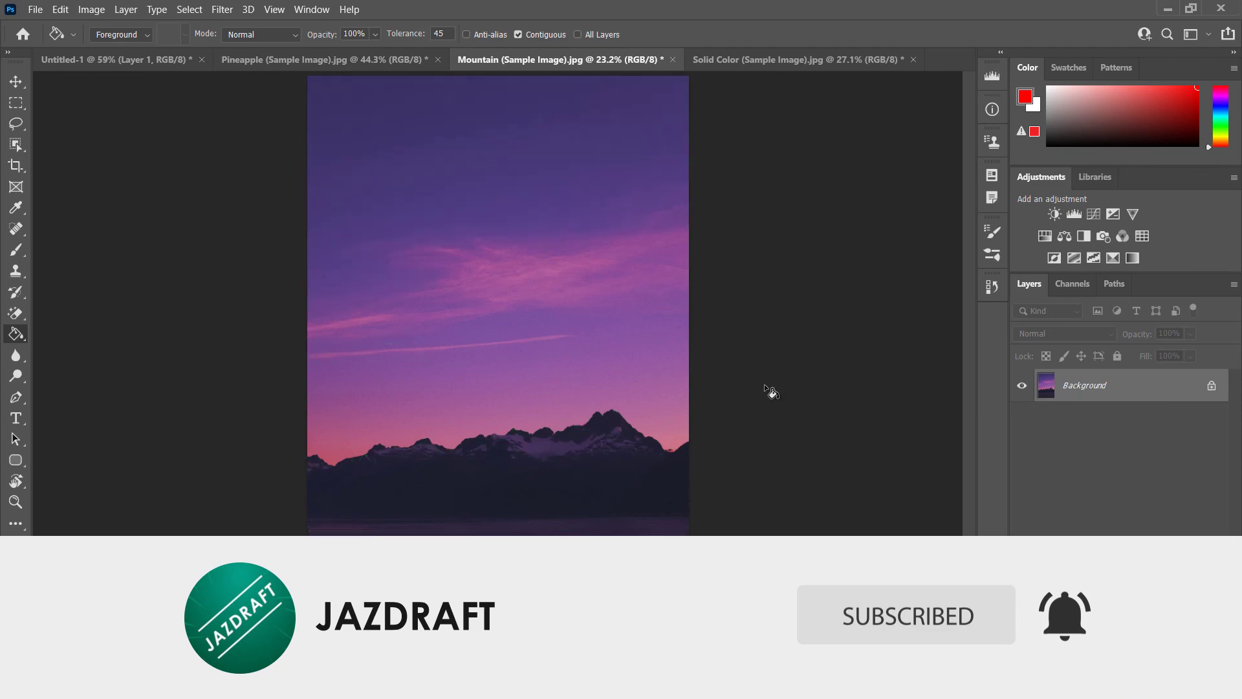